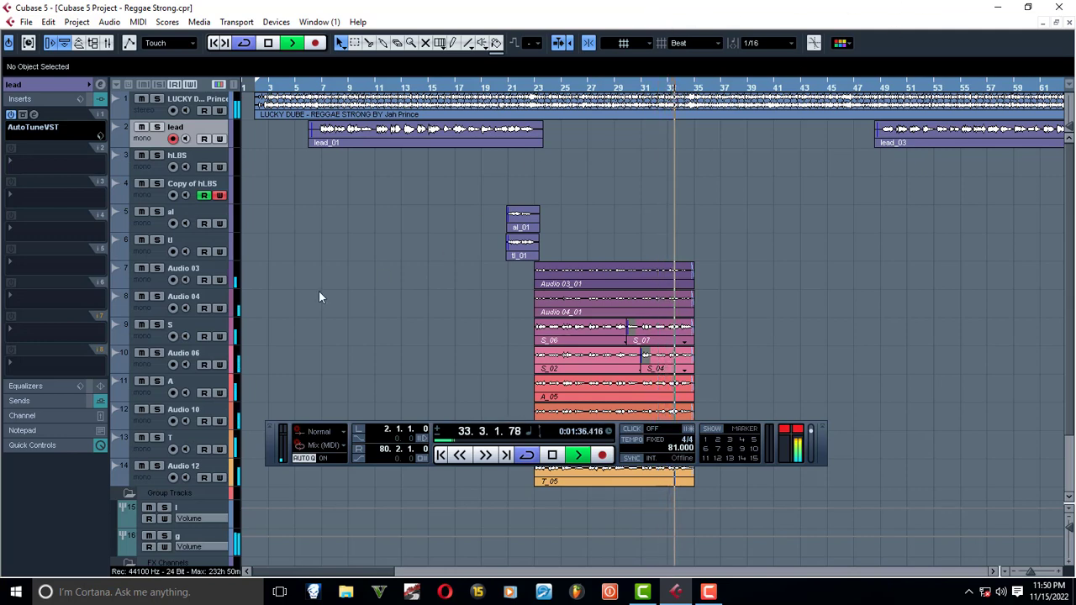
Stop playback and select the backing vocal tracks from Audio 03 to T in turn to examine their inserts.
key("space")
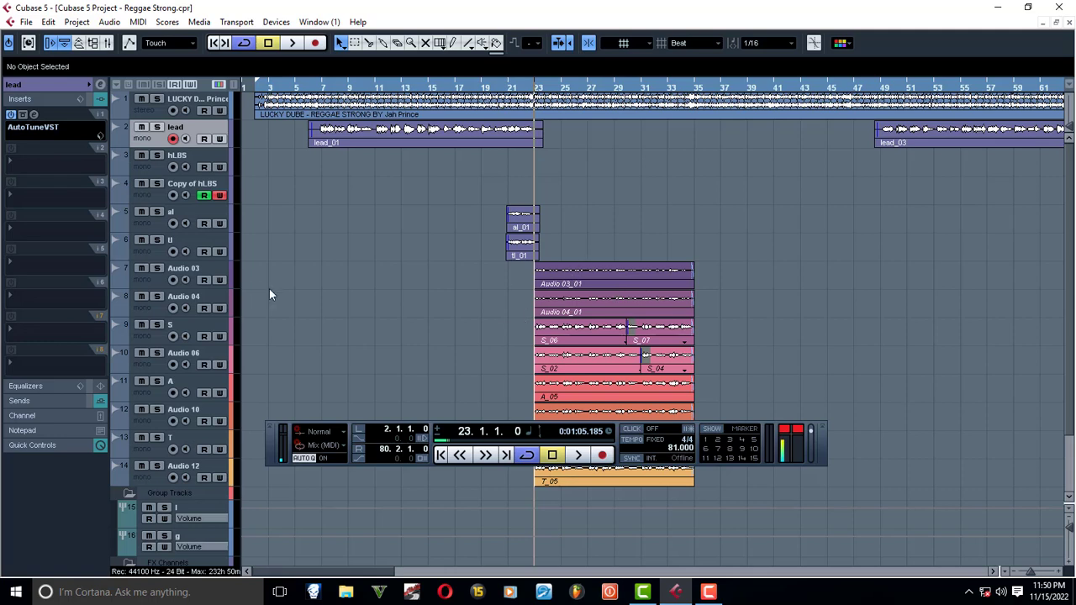
left_click(198, 269)
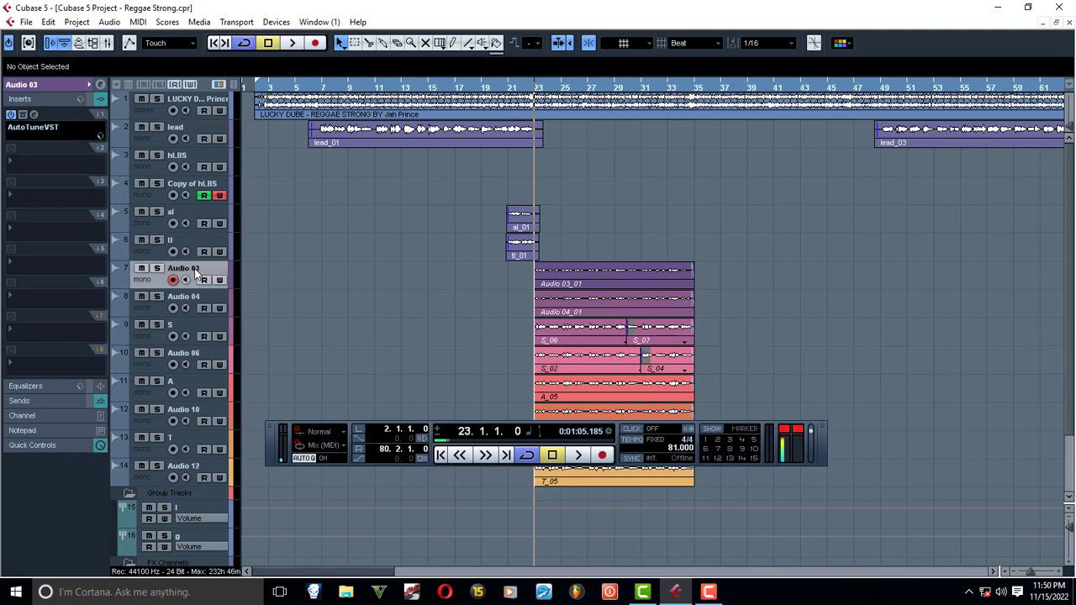
left_click(156, 316)
left_click(149, 341)
left_click(141, 366)
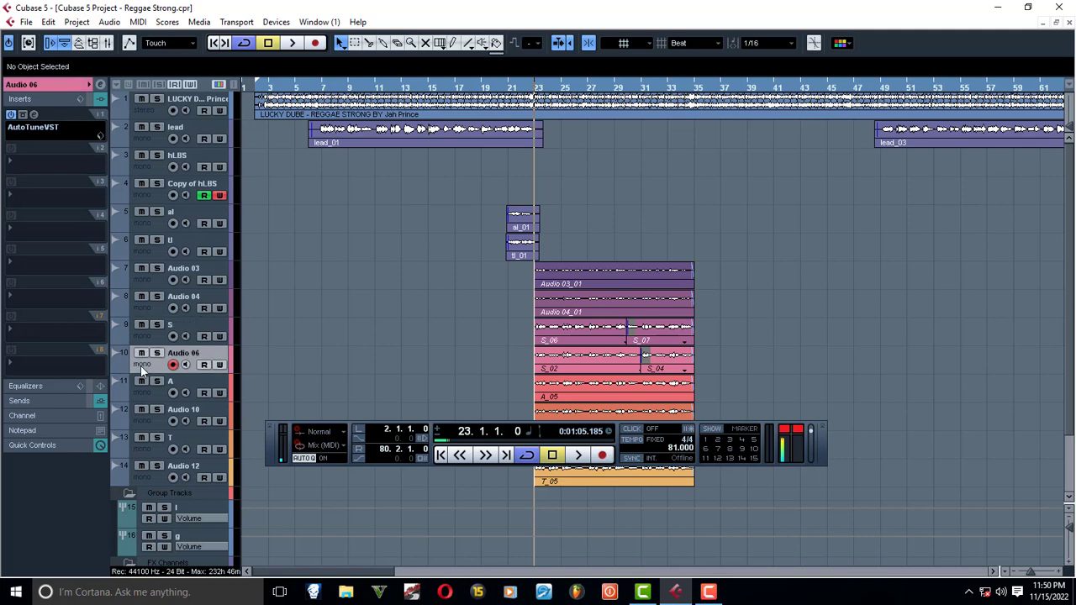
left_click(140, 395)
left_click(142, 424)
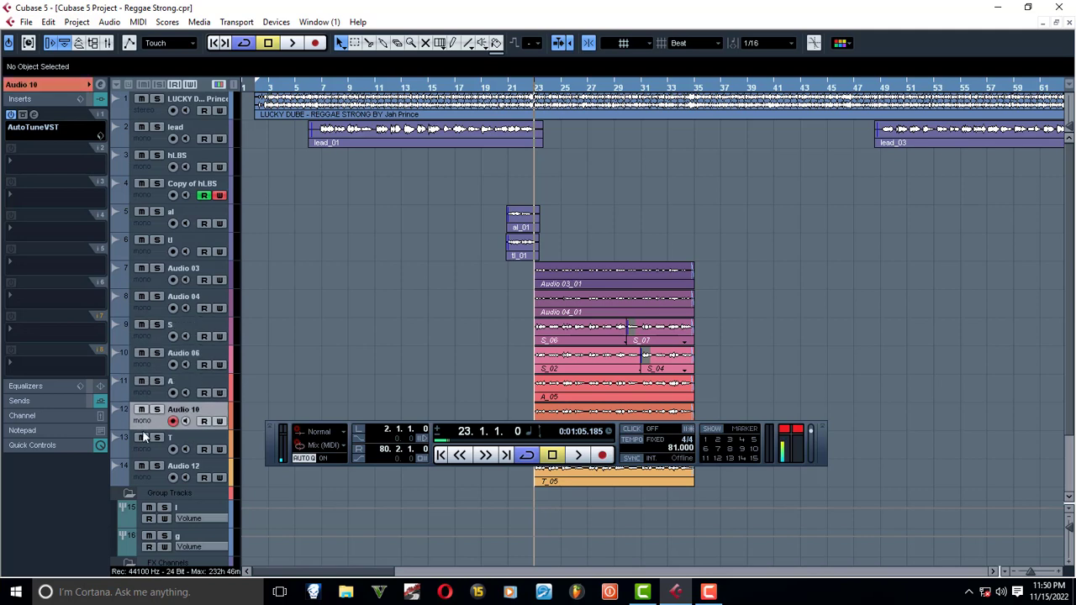
left_click(148, 448)
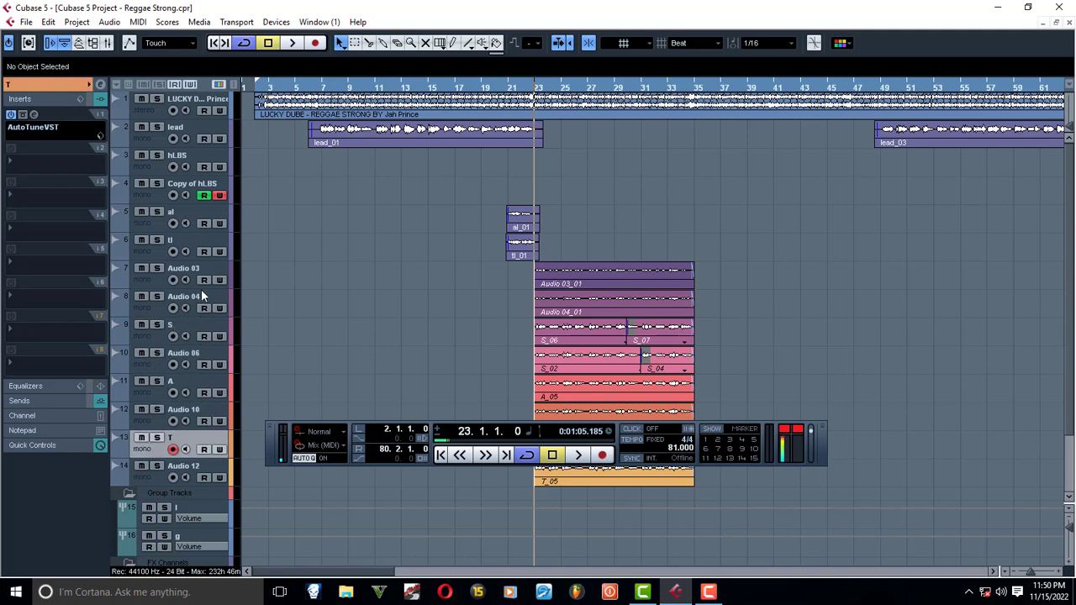
Set the key of the AutoTune insert on the Audio 03 track to E.
left_click(201, 267)
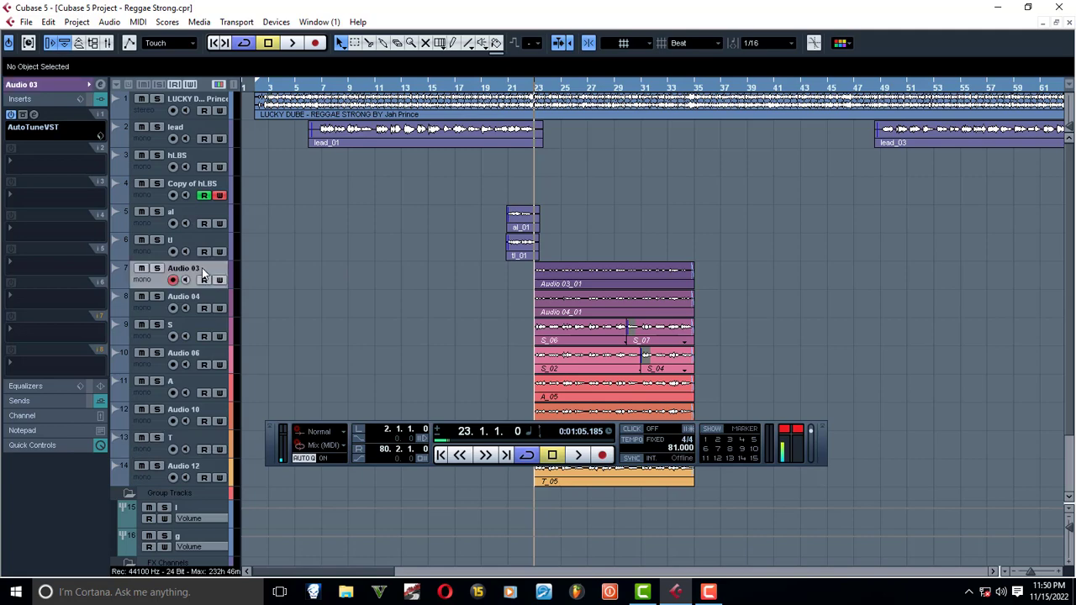
left_click(34, 115)
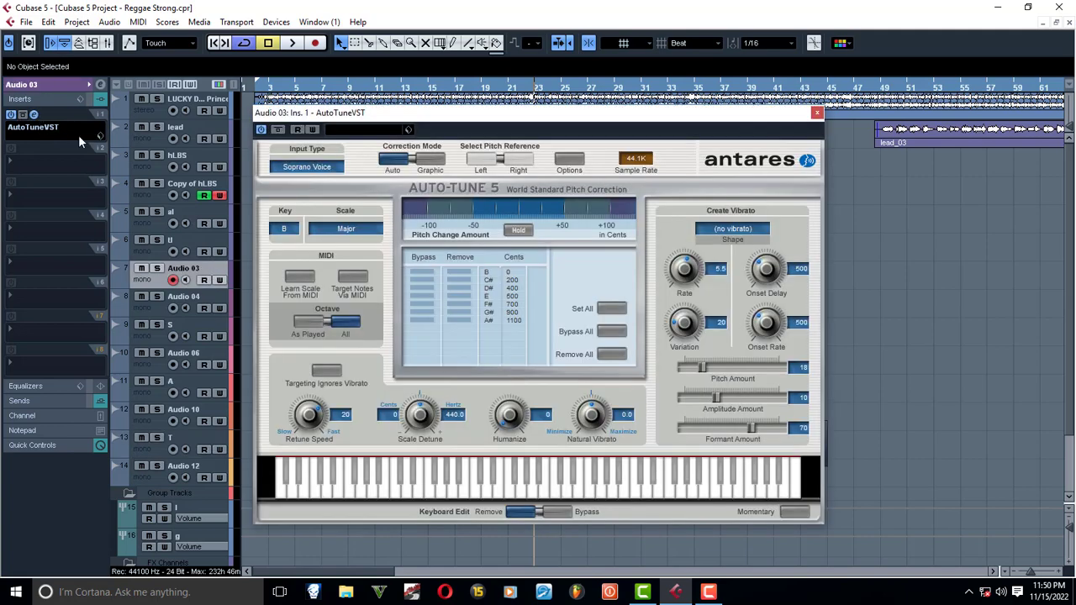
left_click(291, 234)
left_click(278, 304)
left_click(818, 114)
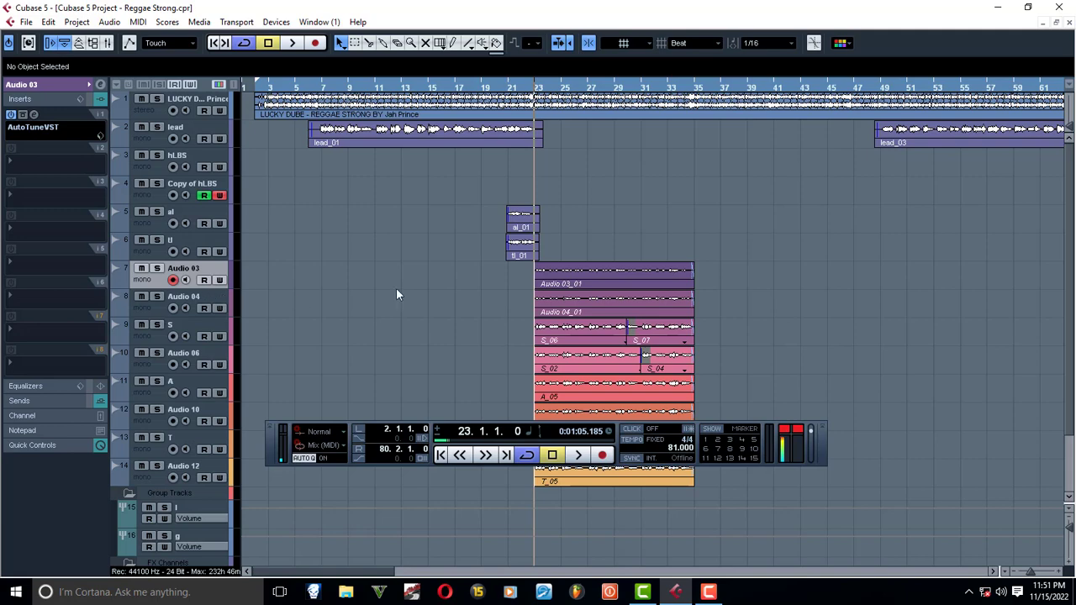
Solo the Audio 03 track and audition it from bar 23 with its AutoTune correction in E major.
left_click(157, 269)
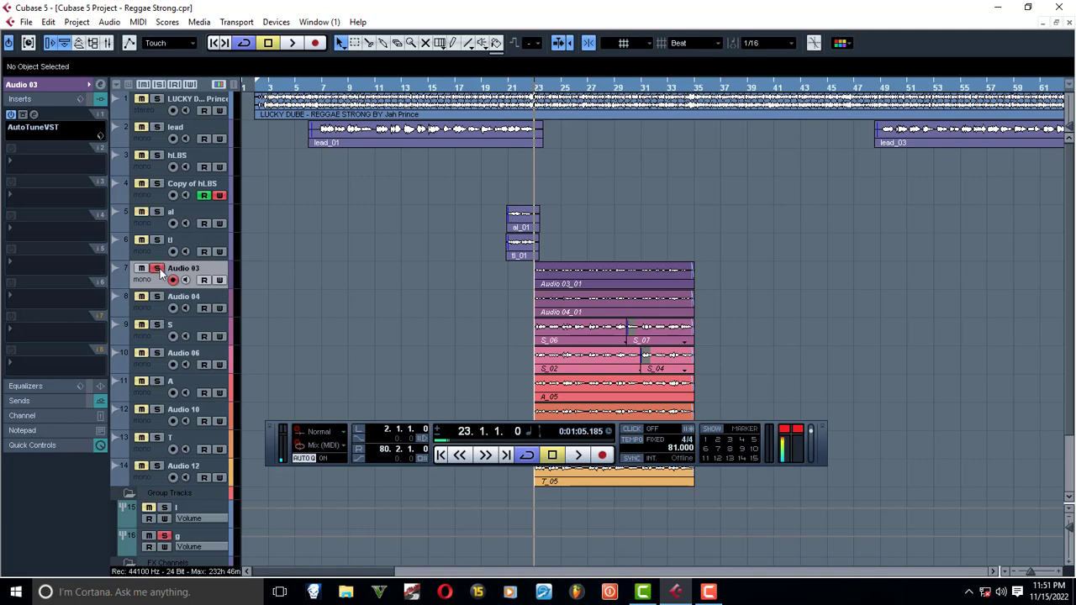
left_click(34, 114)
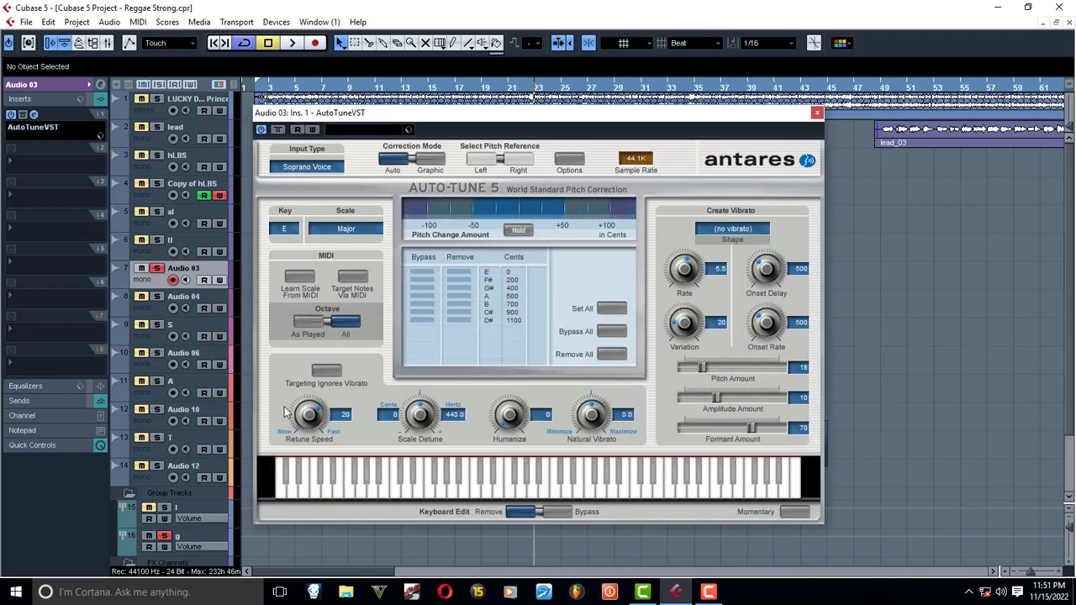
left_click(817, 113)
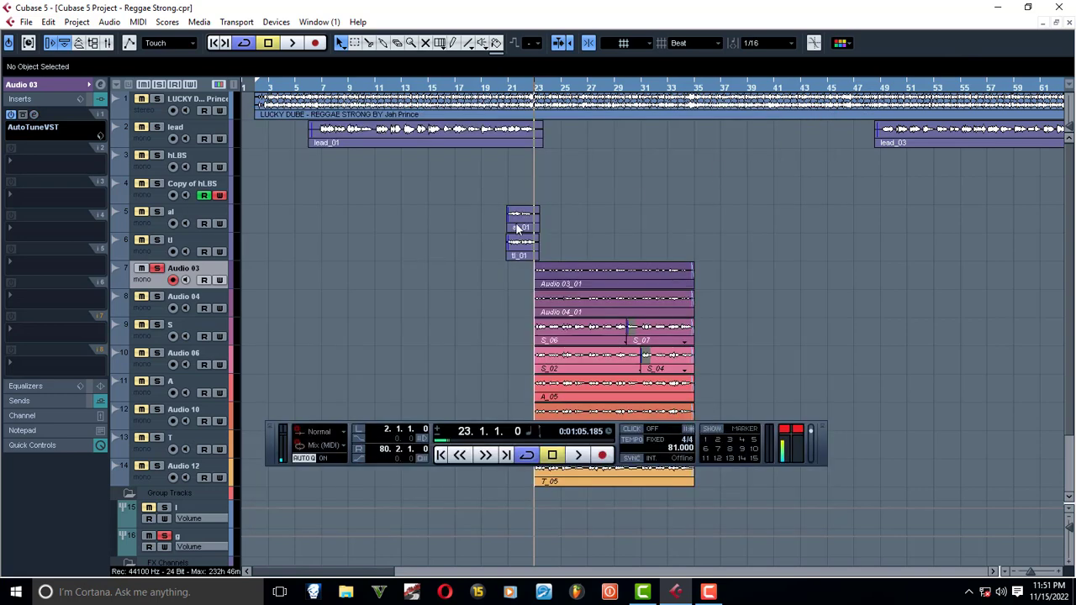
key("space")
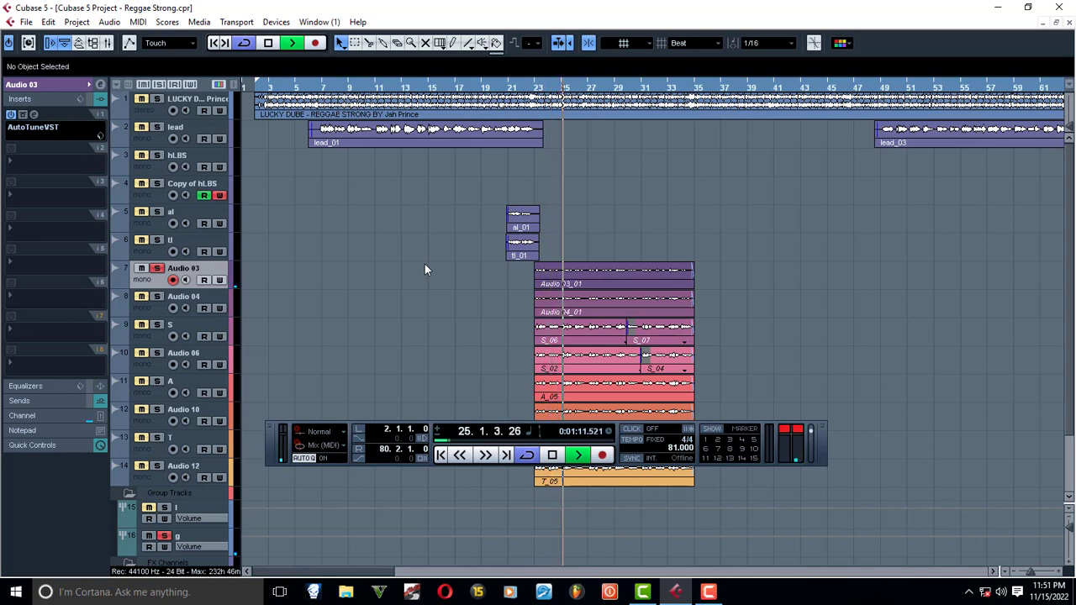
key("space")
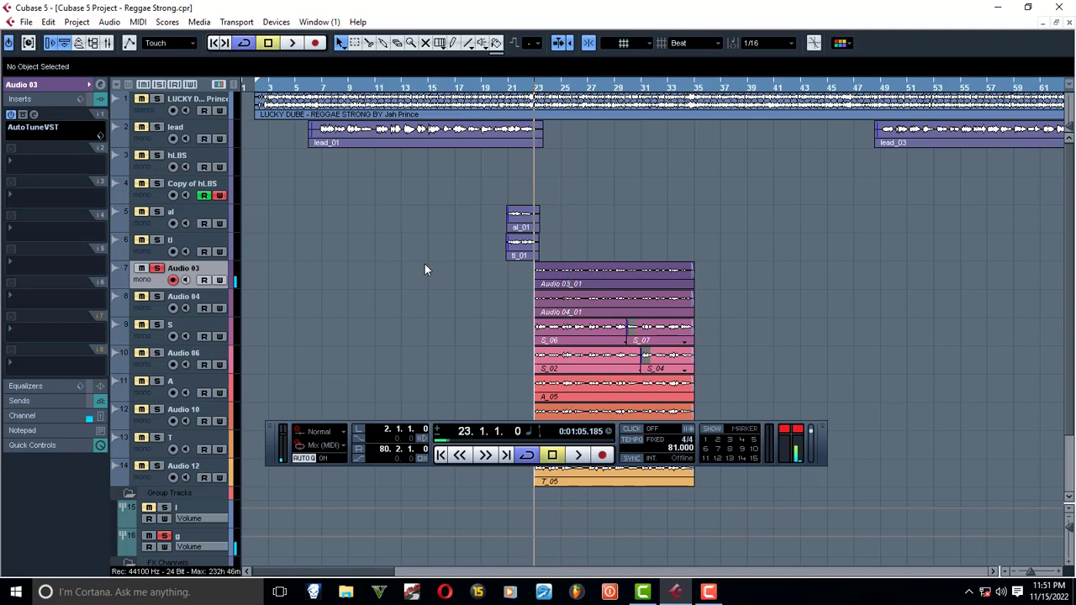
Set Audio 03's AutoTune key to B and audition the track from bar 23 for comparison.
left_click(35, 125)
left_click(284, 230)
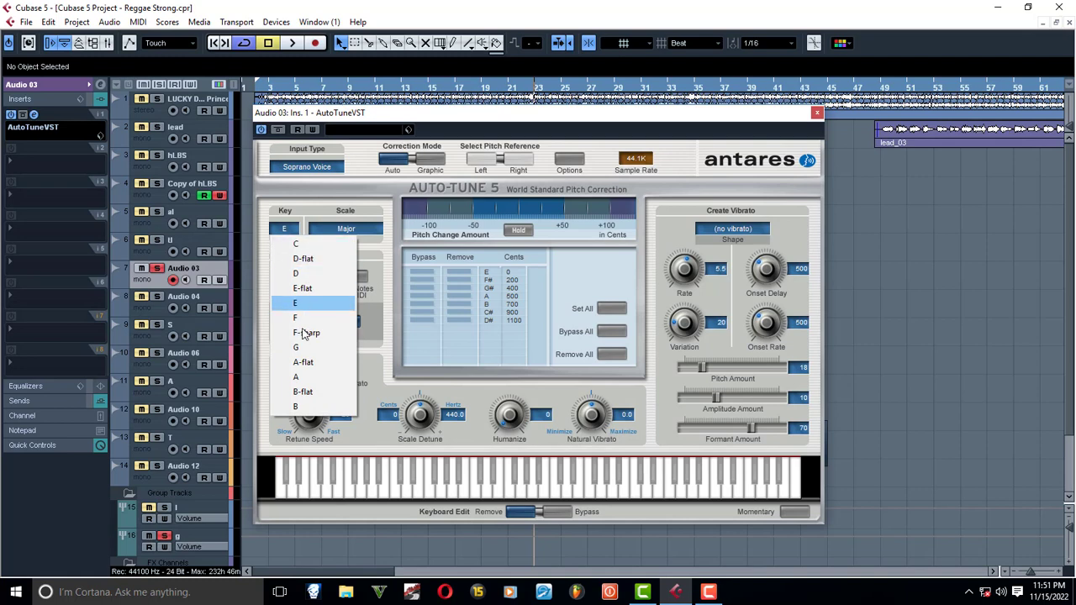
left_click(299, 407)
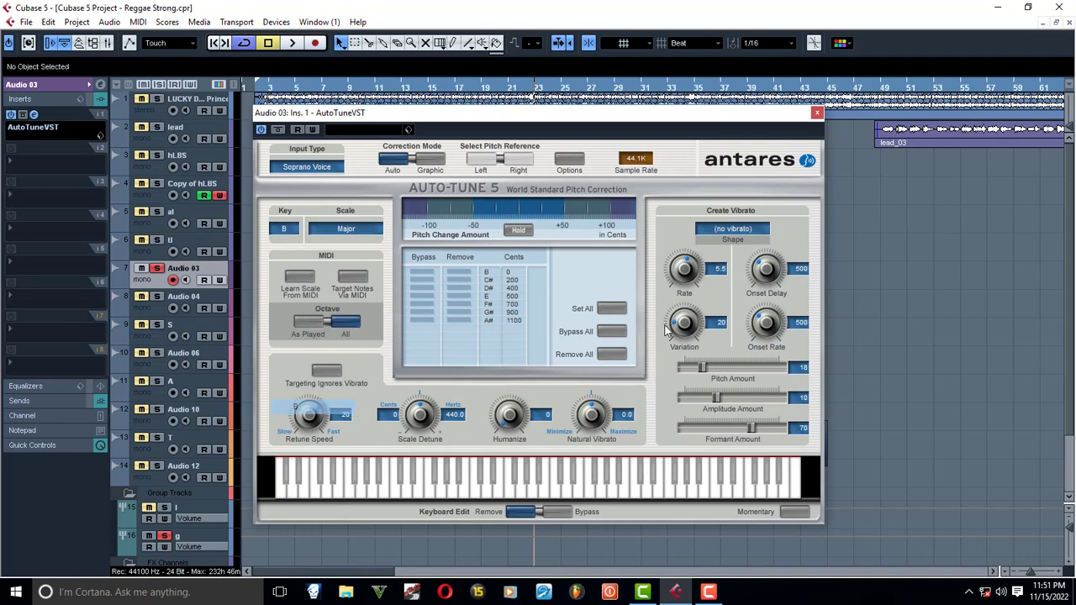
left_click(816, 113)
key("space")
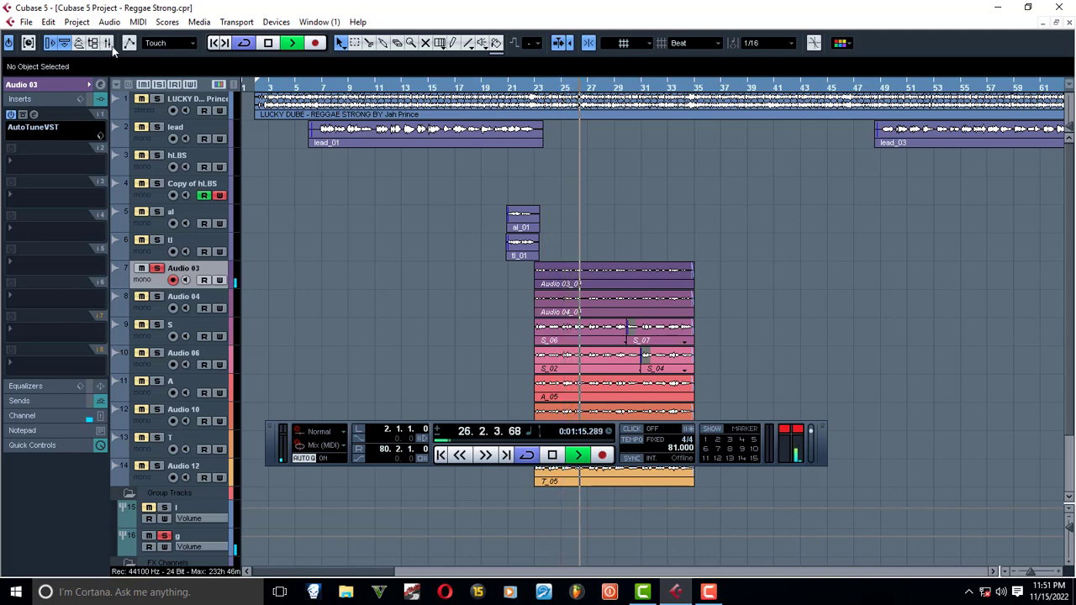
key("space")
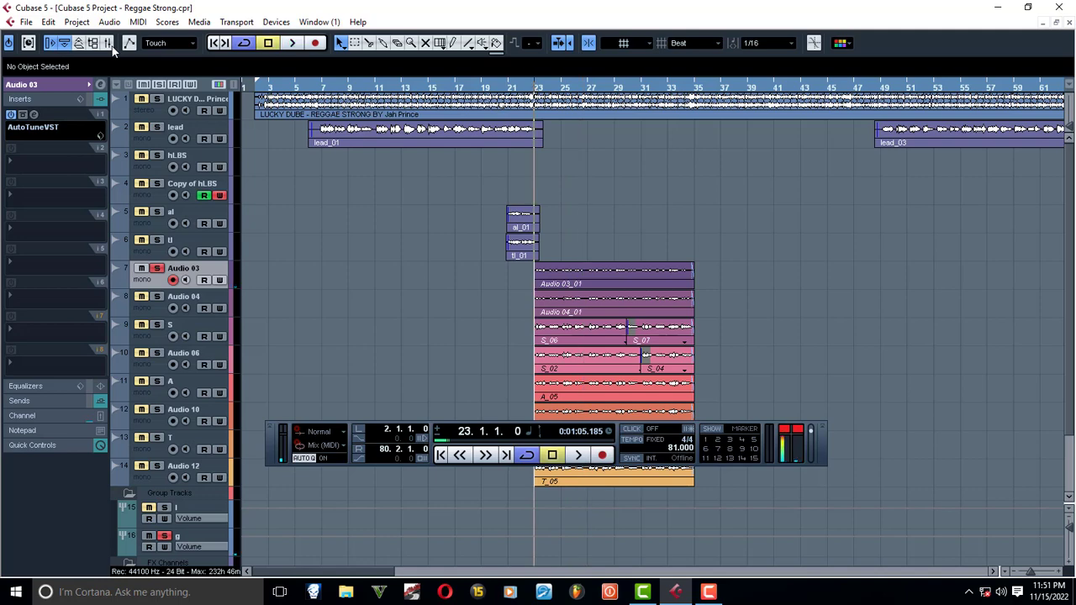
Set the AutoTune key on Audio 03 back to E and close the plug-in.
left_click(40, 126)
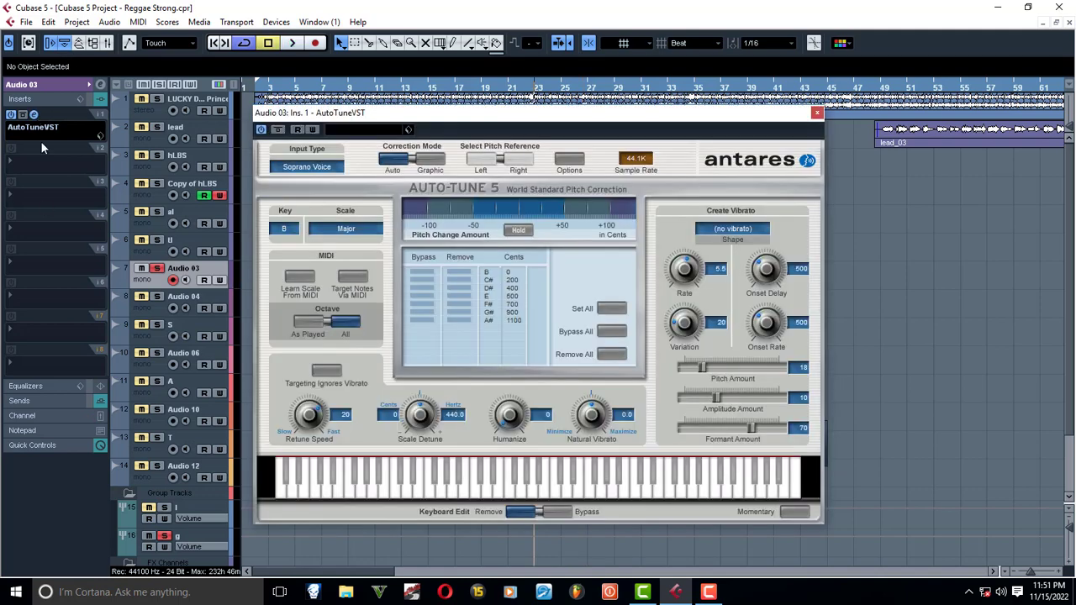
left_click(277, 233)
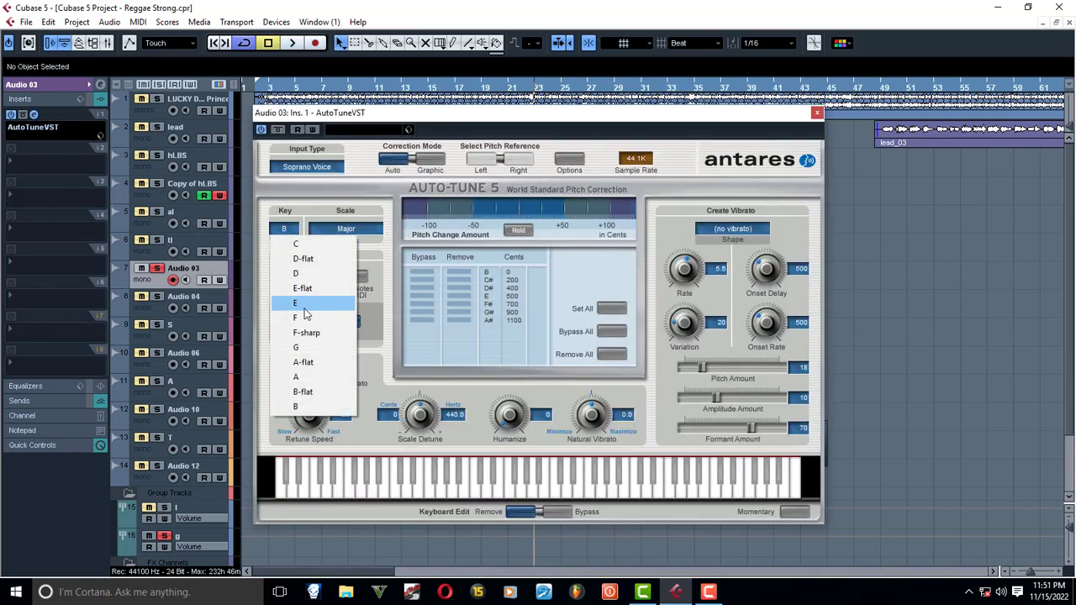
left_click(307, 307)
left_click(816, 112)
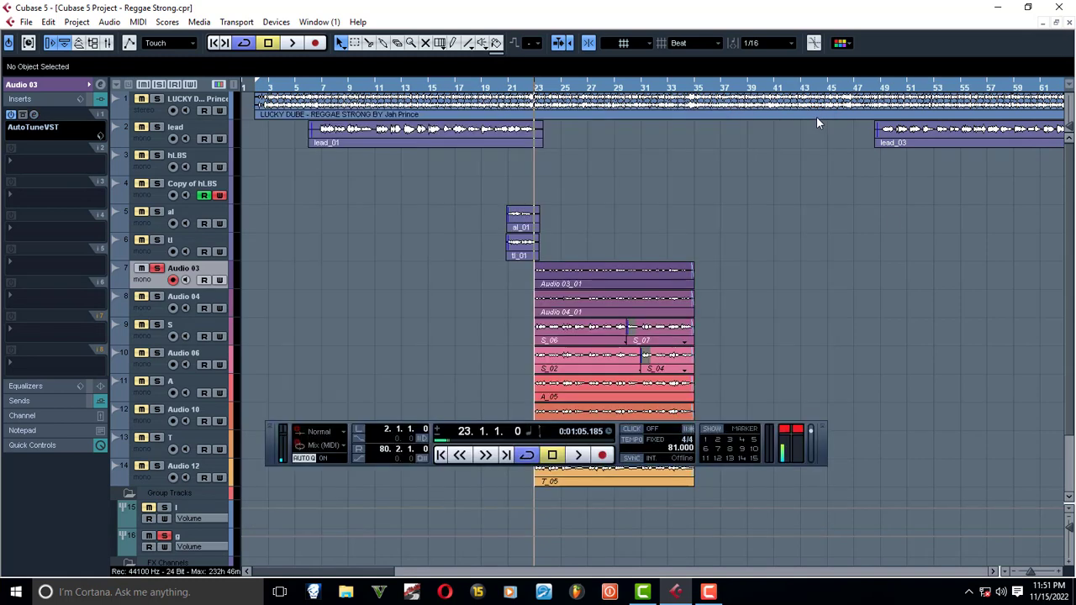
Inspect Audio 03's channel settings and the RVerb Stereo reverb on its first send, then maximize the project window.
scroll(327, 274, "down", 3)
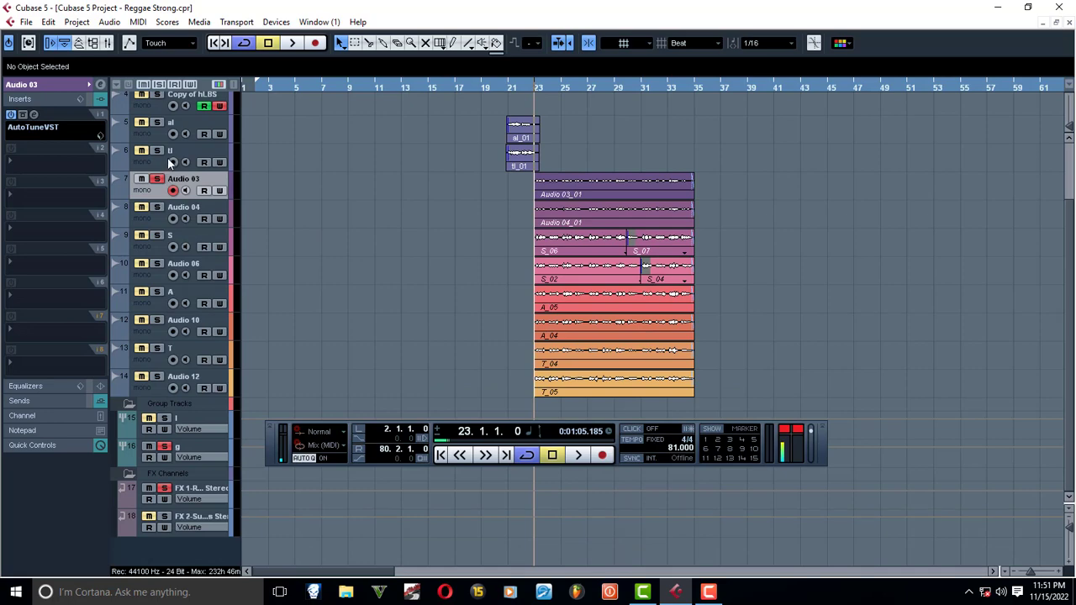
left_click(100, 84)
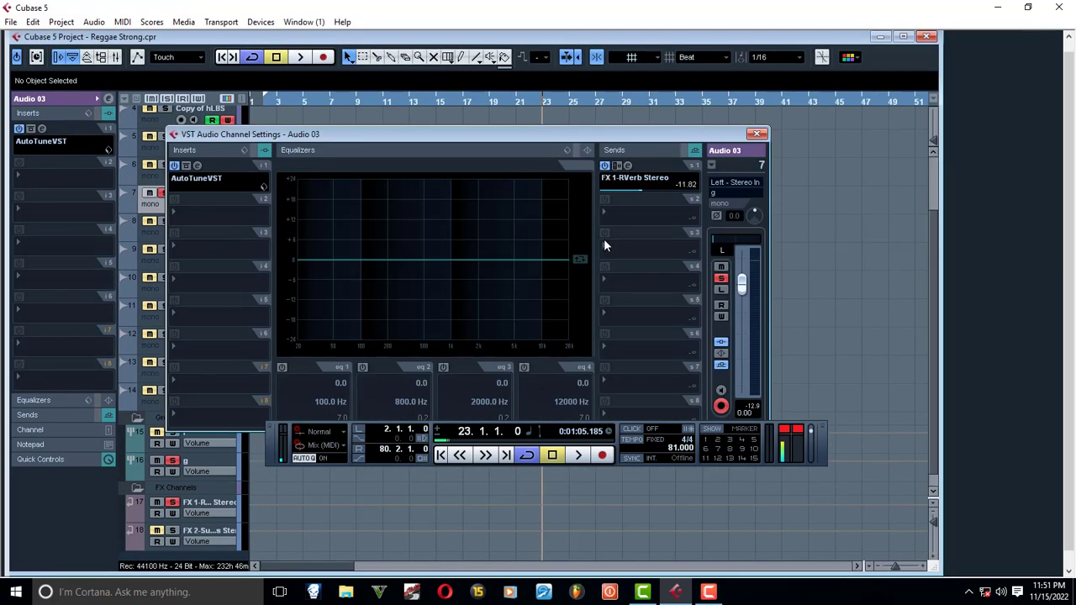
left_click(628, 166)
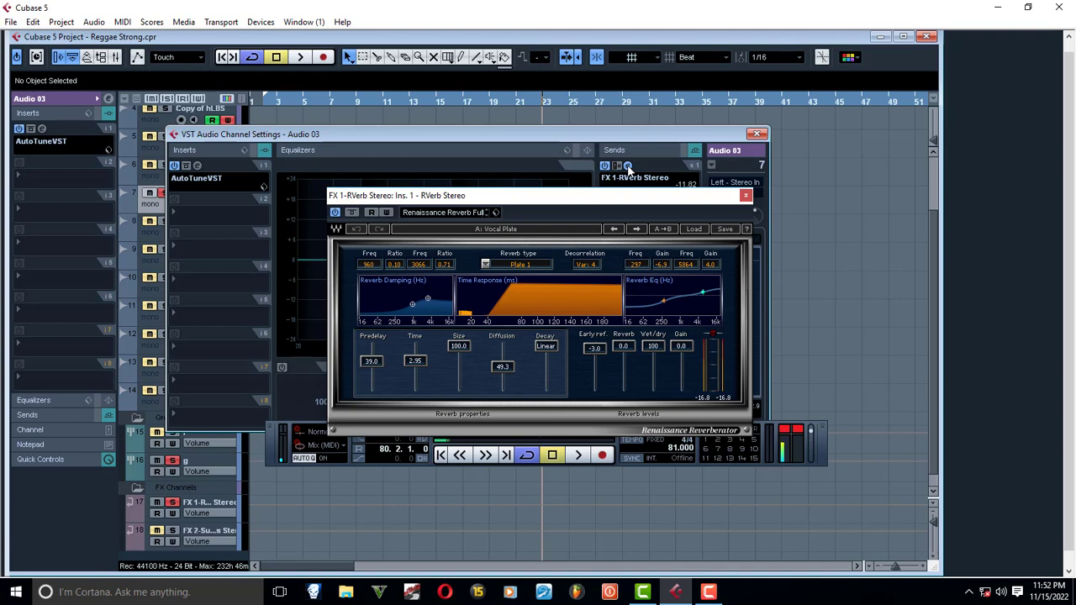
left_click(628, 166)
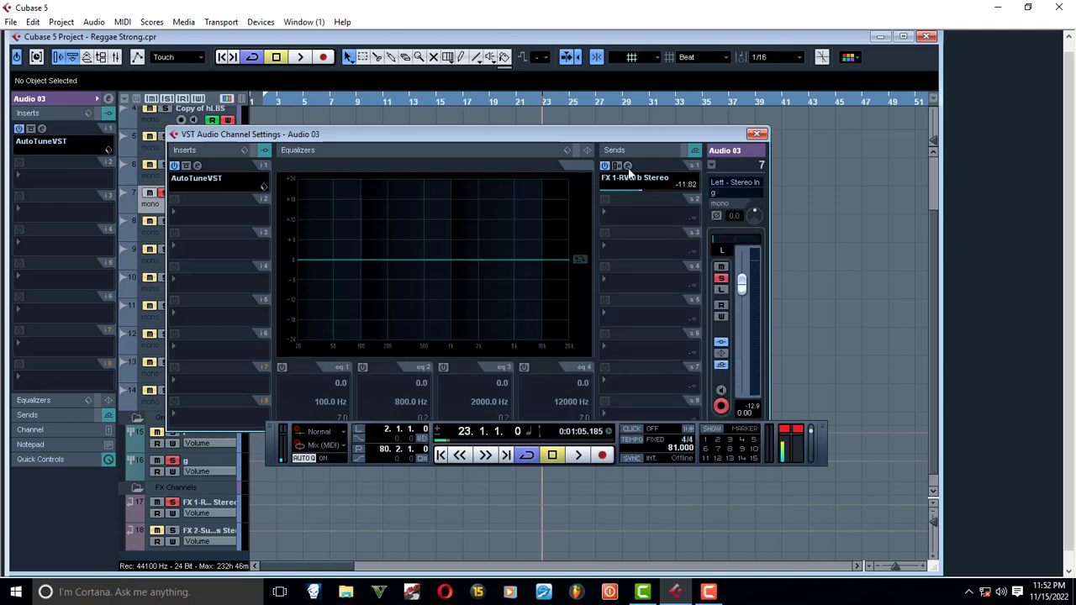
left_click(756, 135)
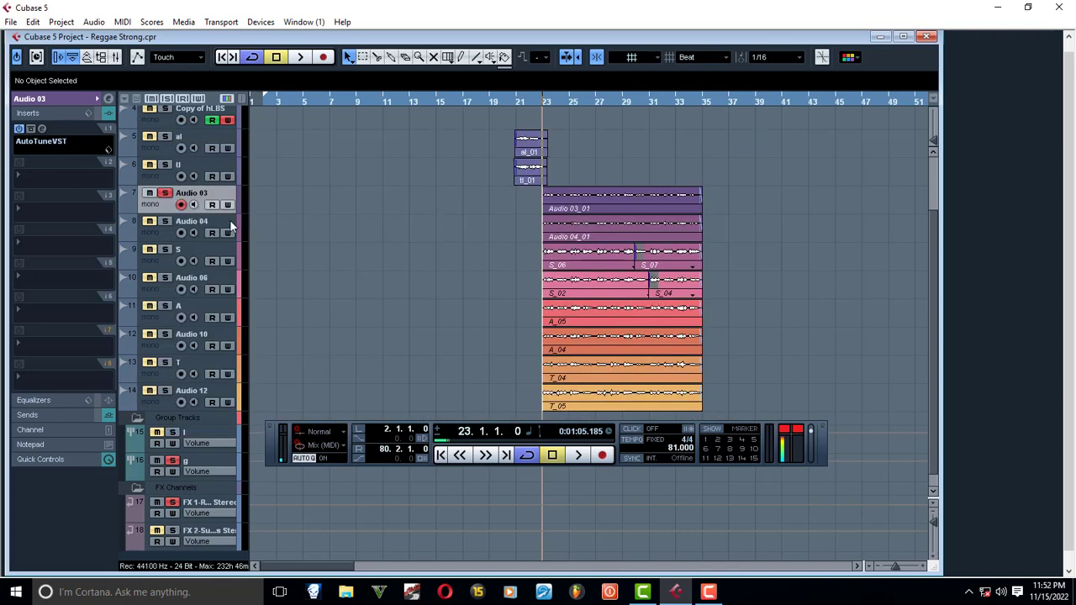
left_click(904, 38)
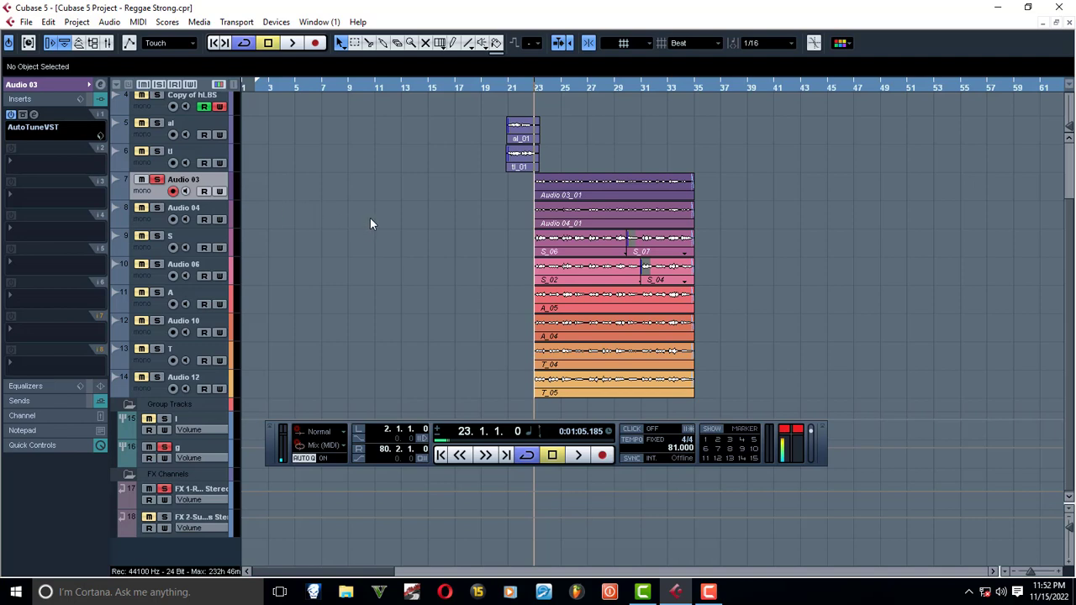
Select the Audio 04 track and show its basic settings, including volume, pan and output routing.
left_click(157, 224)
scroll(368, 291, "up", 3)
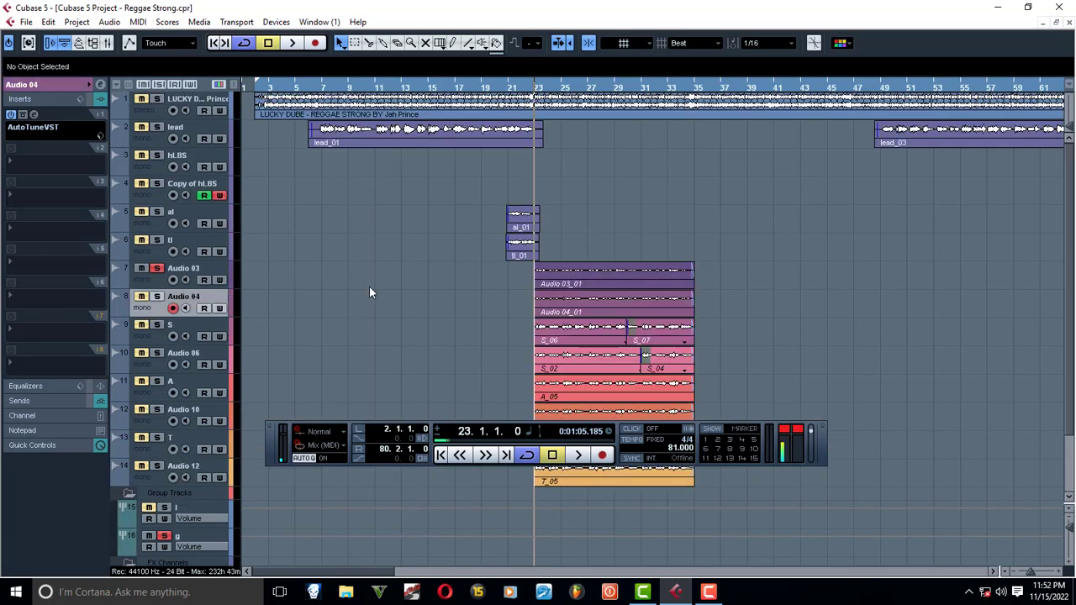
scroll(369, 293, "down", 3)
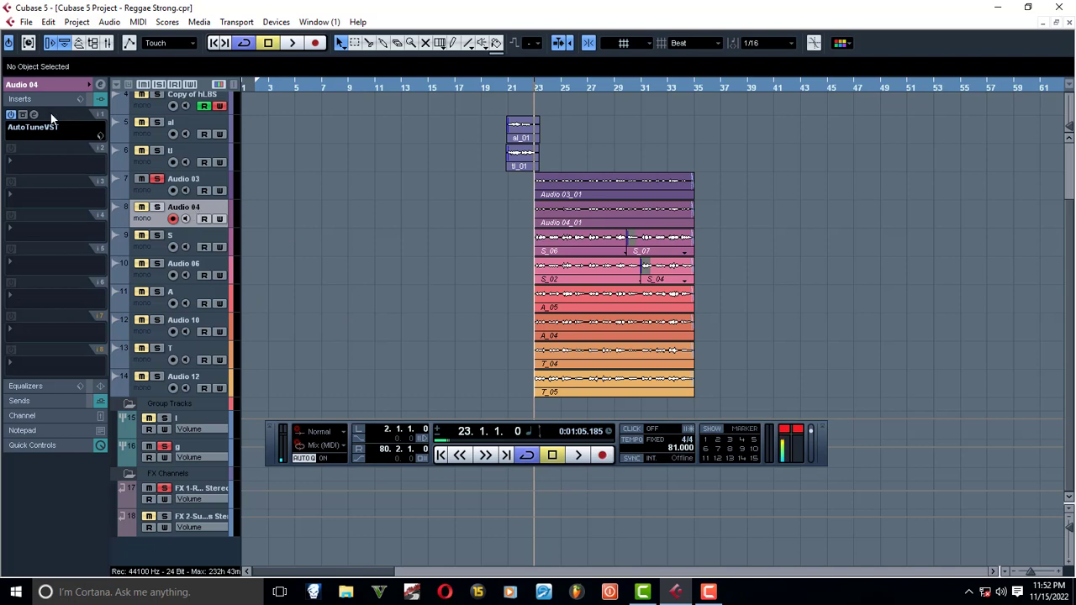
left_click(52, 85)
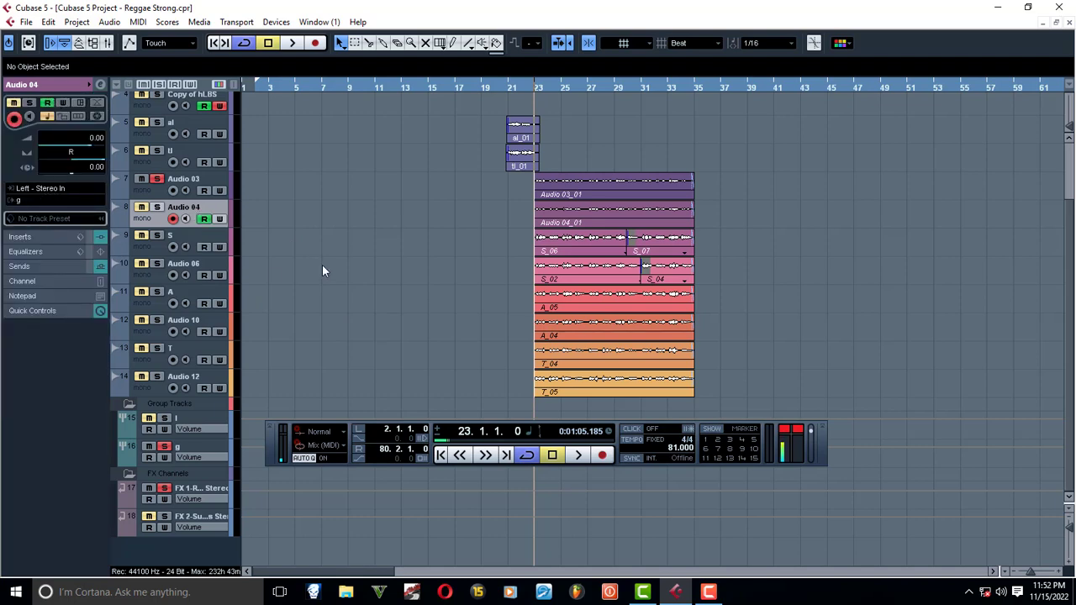
In group track g's Q10 equalizer, move band 10 to about 14462 Hz with 7.6 gain, toggling it off and on.
left_click(185, 451)
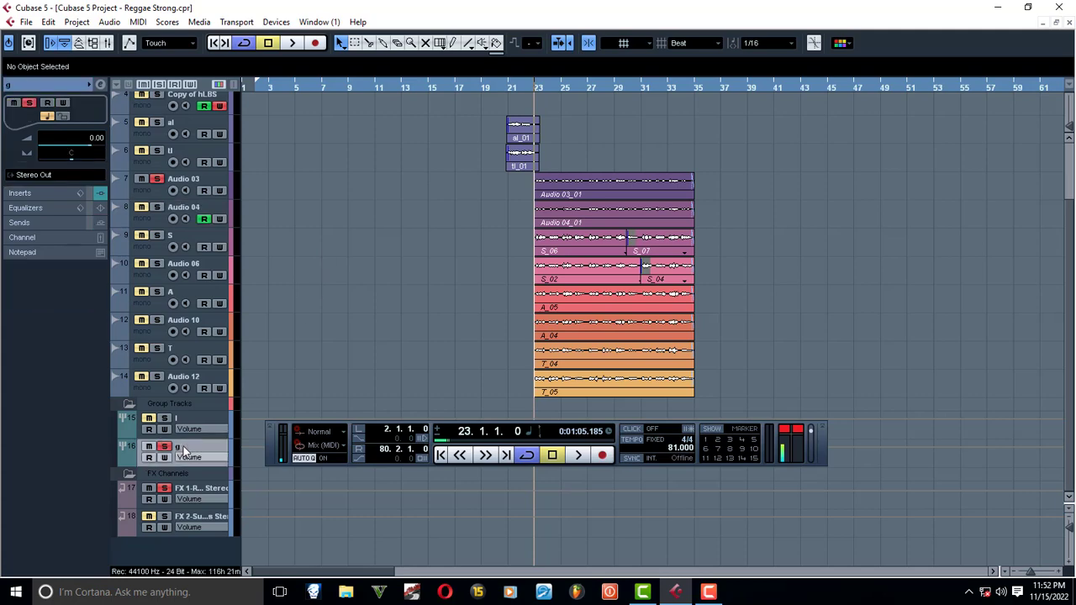
left_click(32, 193)
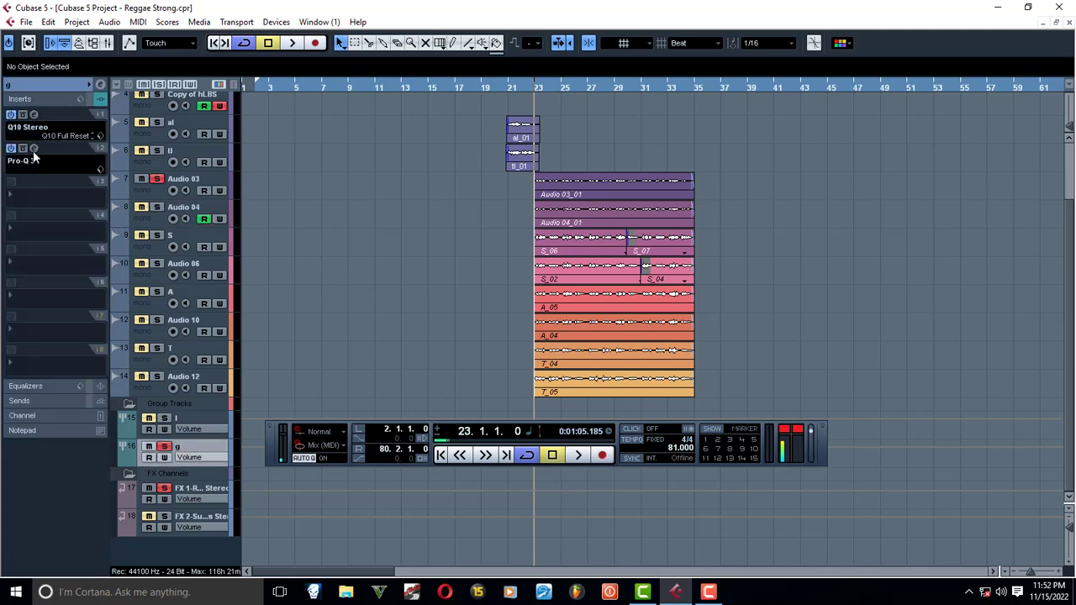
left_click(34, 117)
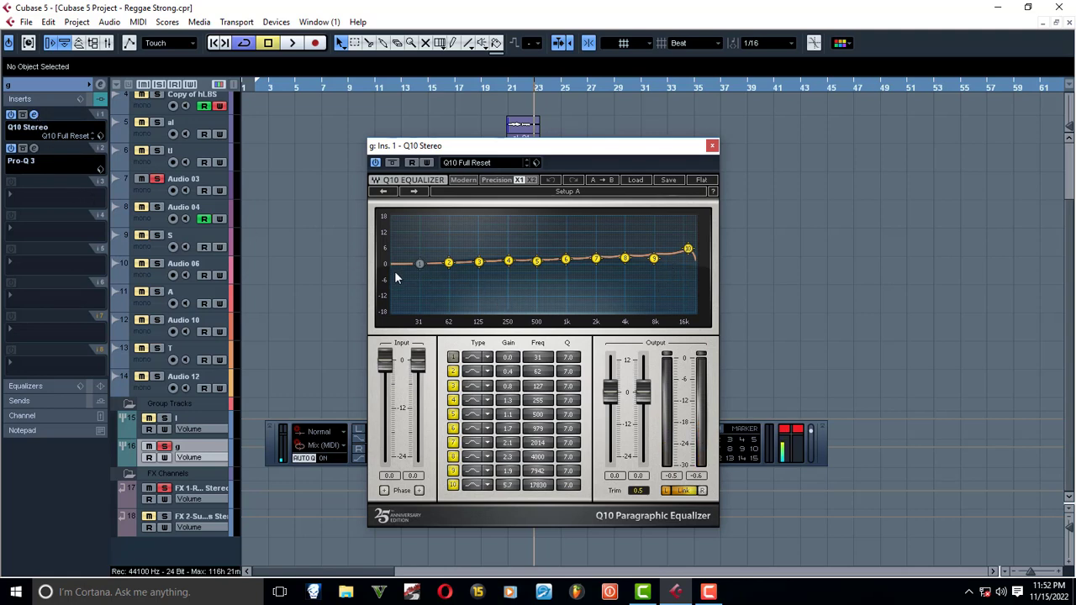
mouse_move(689, 255)
left_mouse_down()
mouse_move(689, 244)
mouse_move(685, 258)
left_mouse_up()
double_click(684, 251)
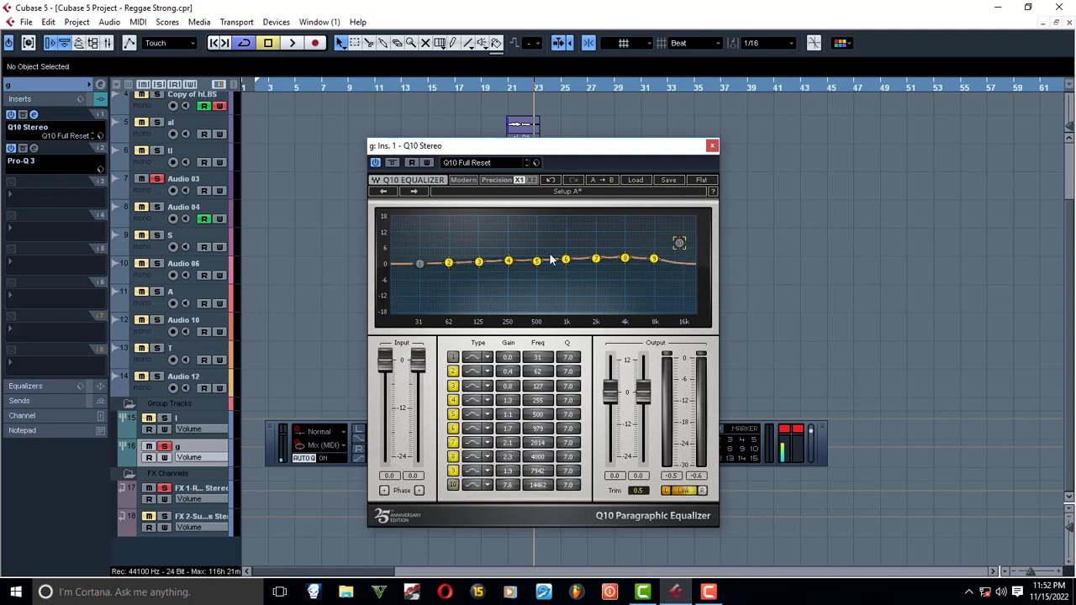
double_click(680, 244)
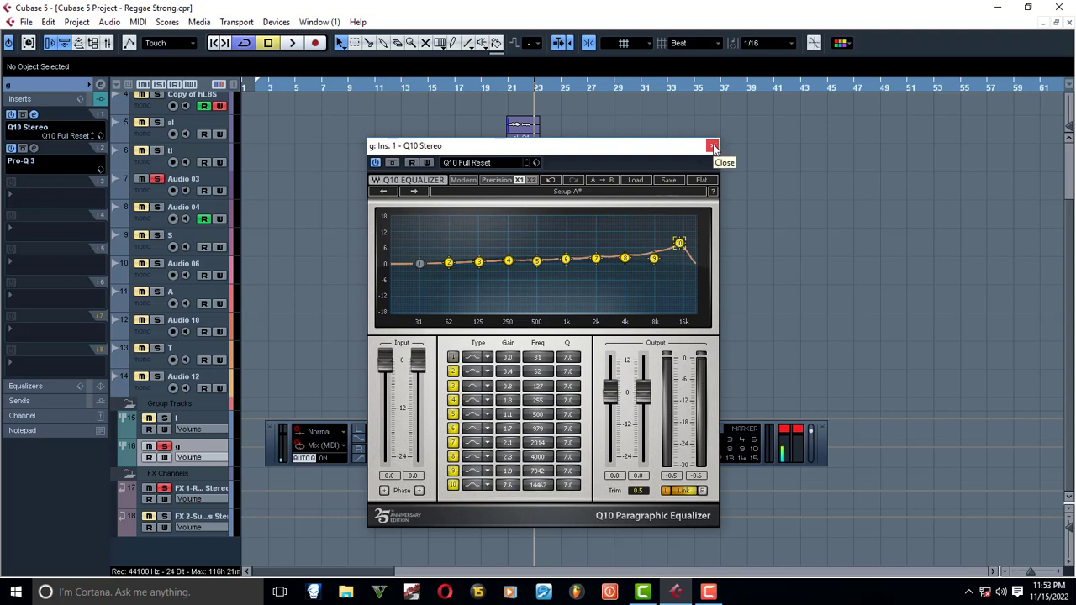
left_click(712, 146)
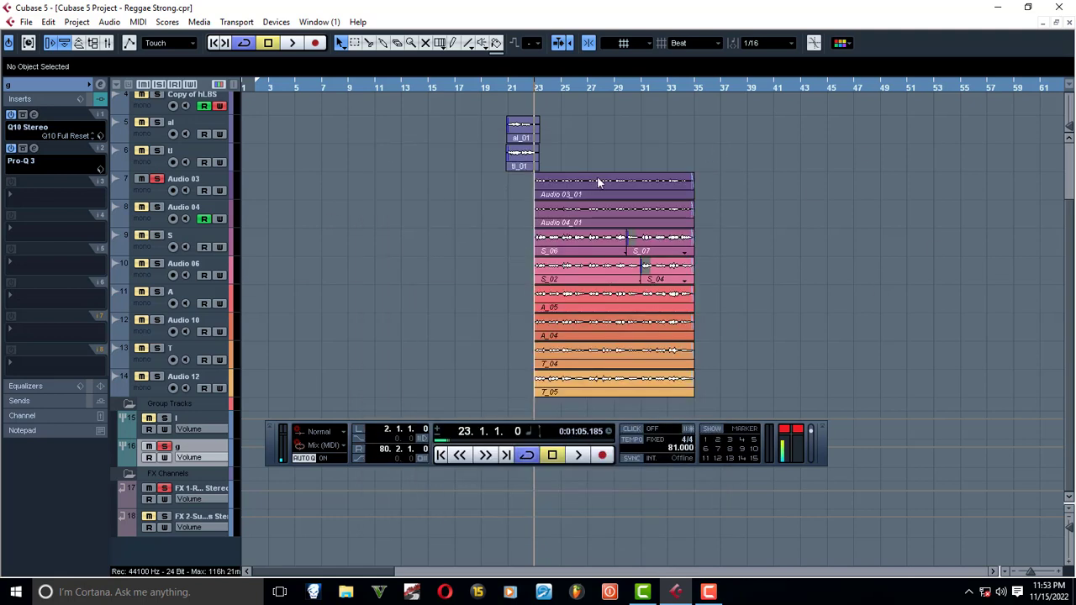
Inspect group track g's Pro-Q 3 equalizer curve and its channel settings, closing both and maximizing the project window.
left_click(35, 149)
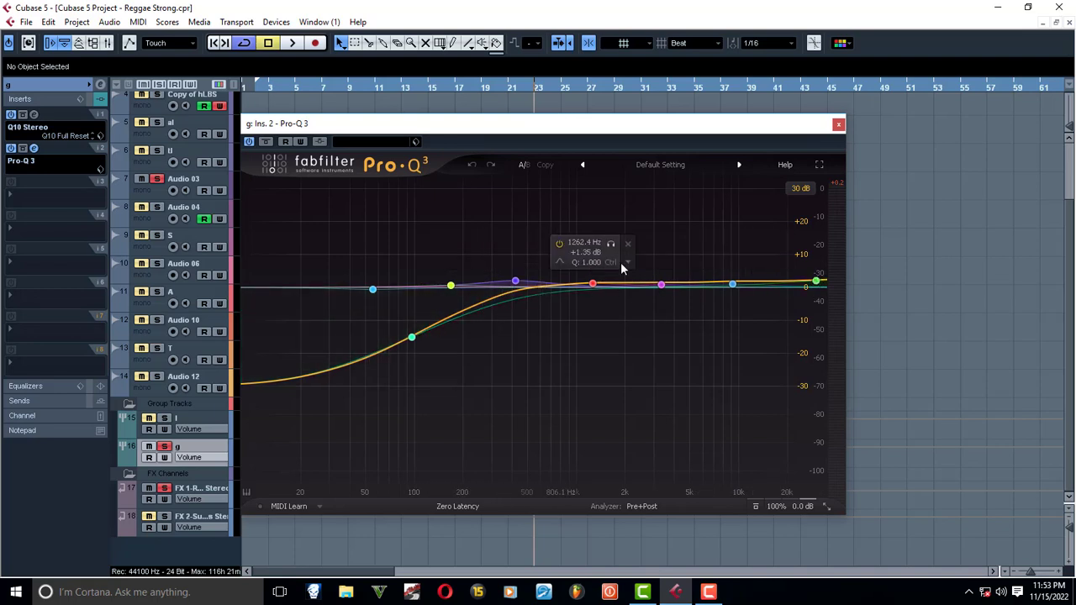
left_click(839, 126)
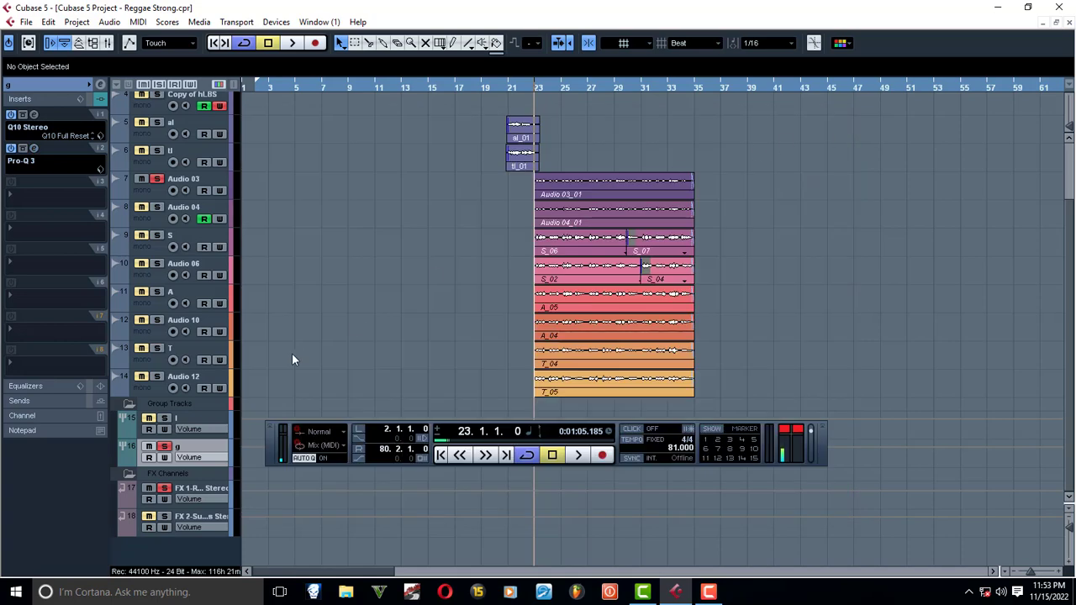
left_click(102, 87)
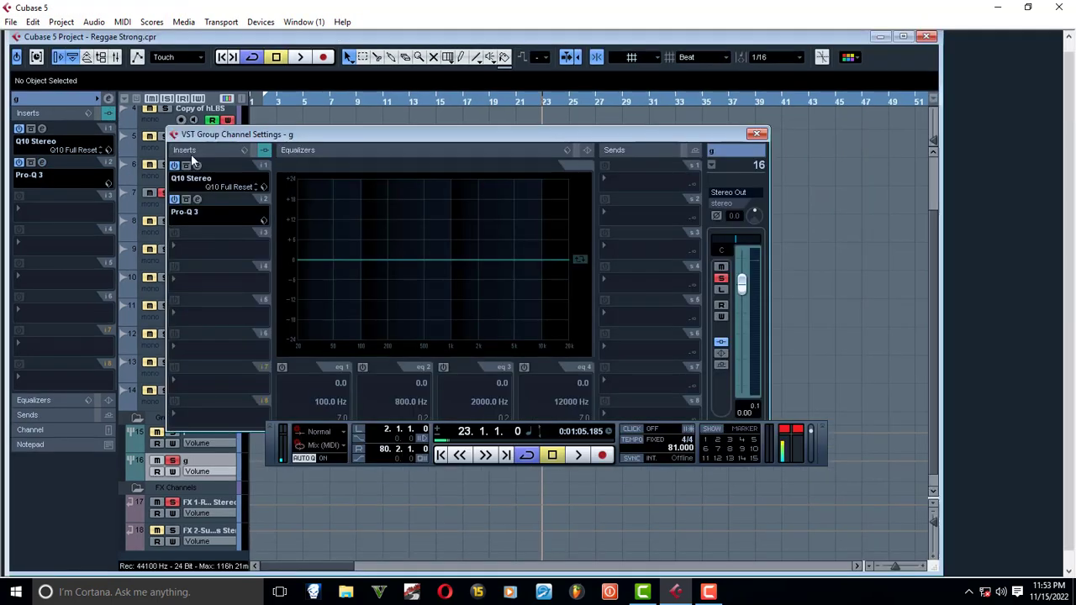
left_click(757, 134)
left_click(903, 37)
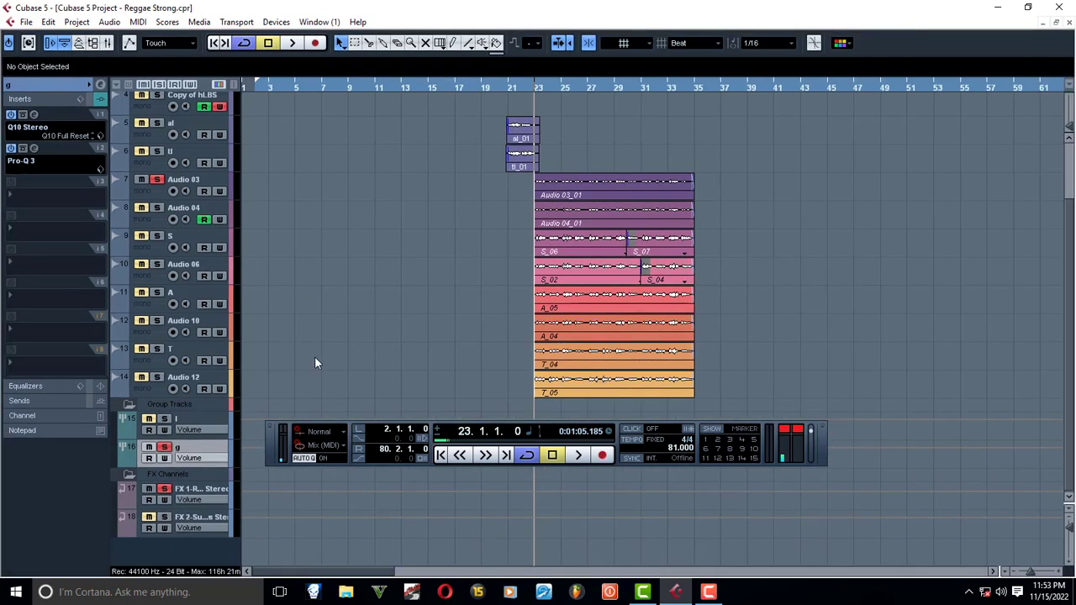
Inspect the inserts and equalizer in the channel settings of the group track above g, closing them and maximizing the project window.
left_click(177, 420)
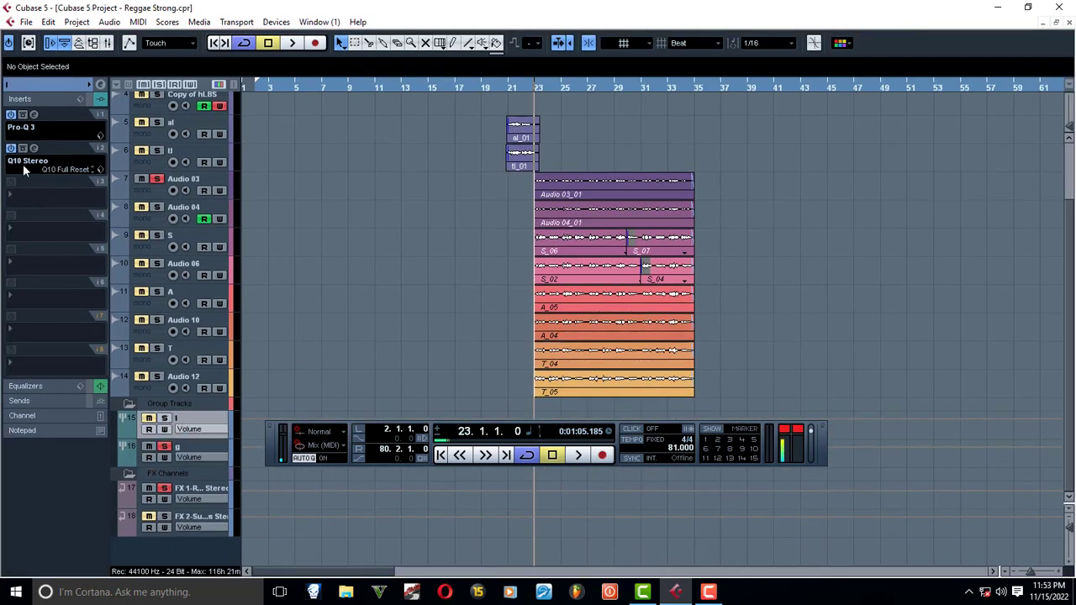
left_click(99, 87)
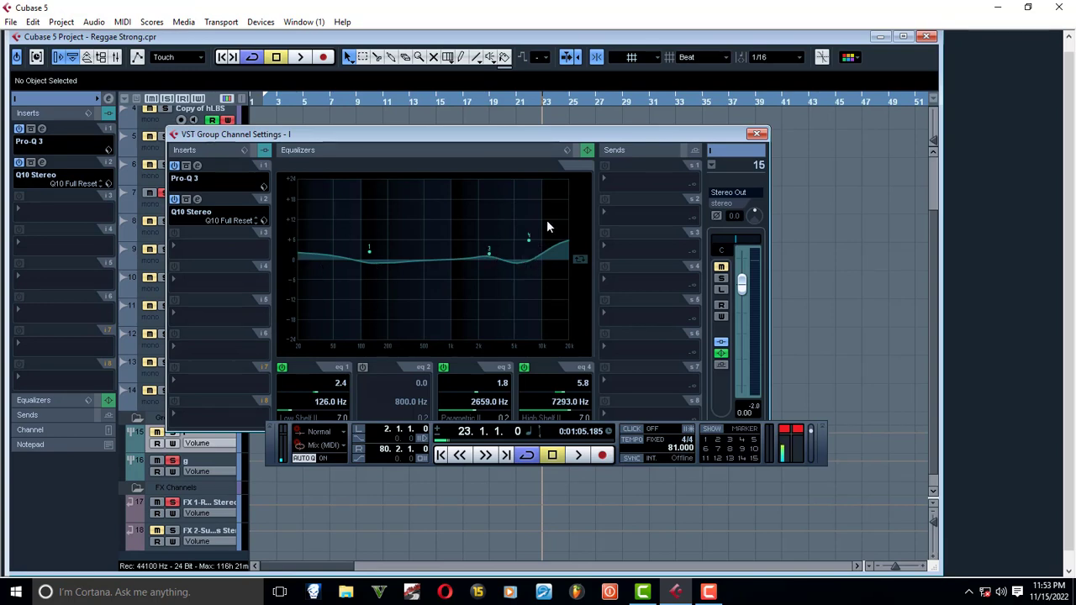
left_click(756, 134)
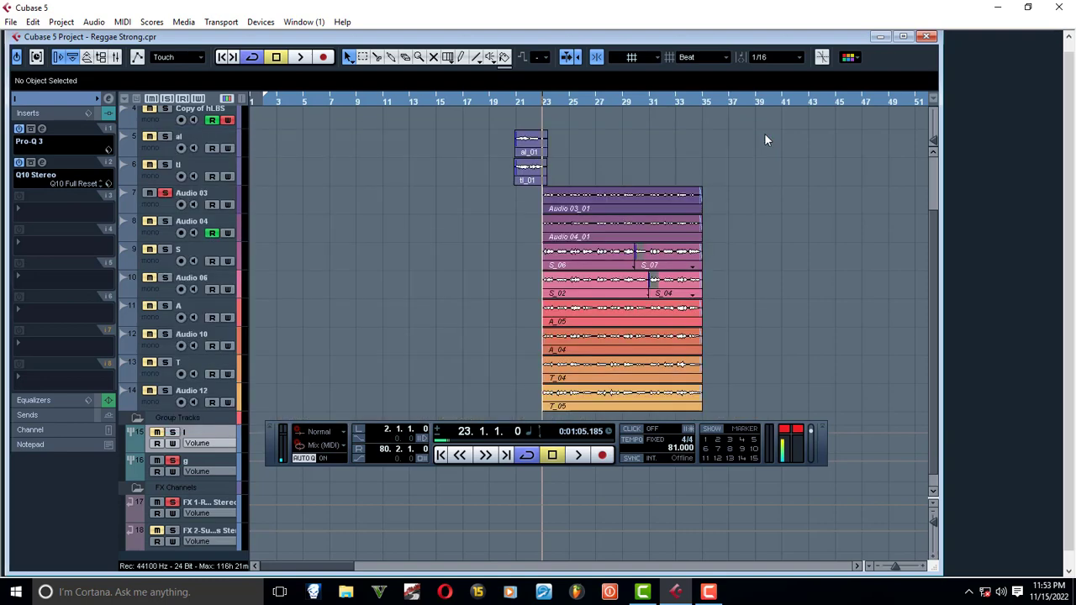
left_click(904, 37)
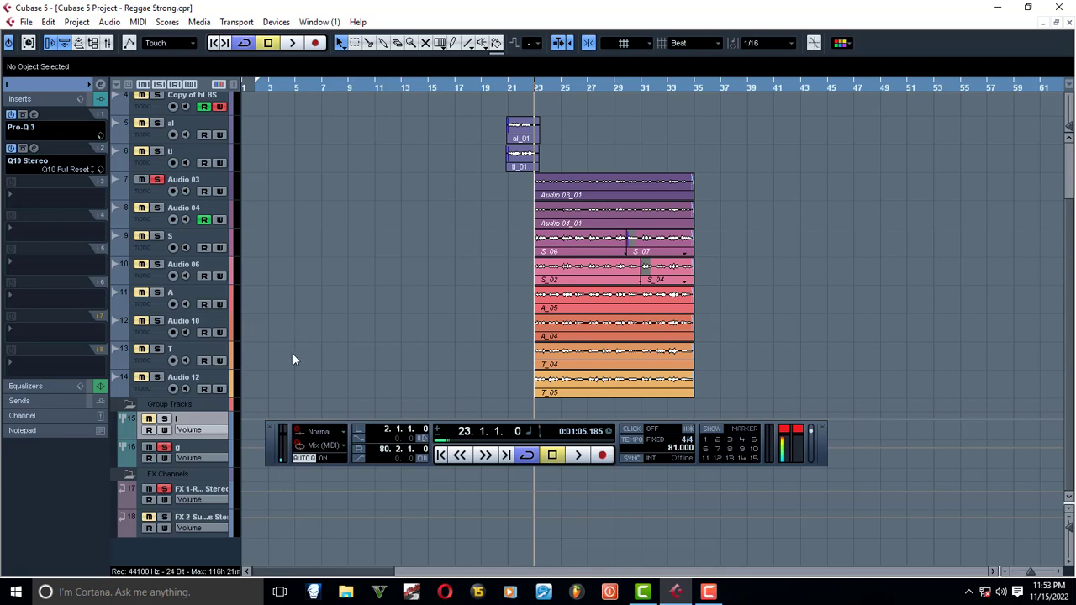
Review the FX 1 reverb channel, the SuperTap 2-Taps delay on FX 2, and the inserts of both group tracks.
left_click(204, 486)
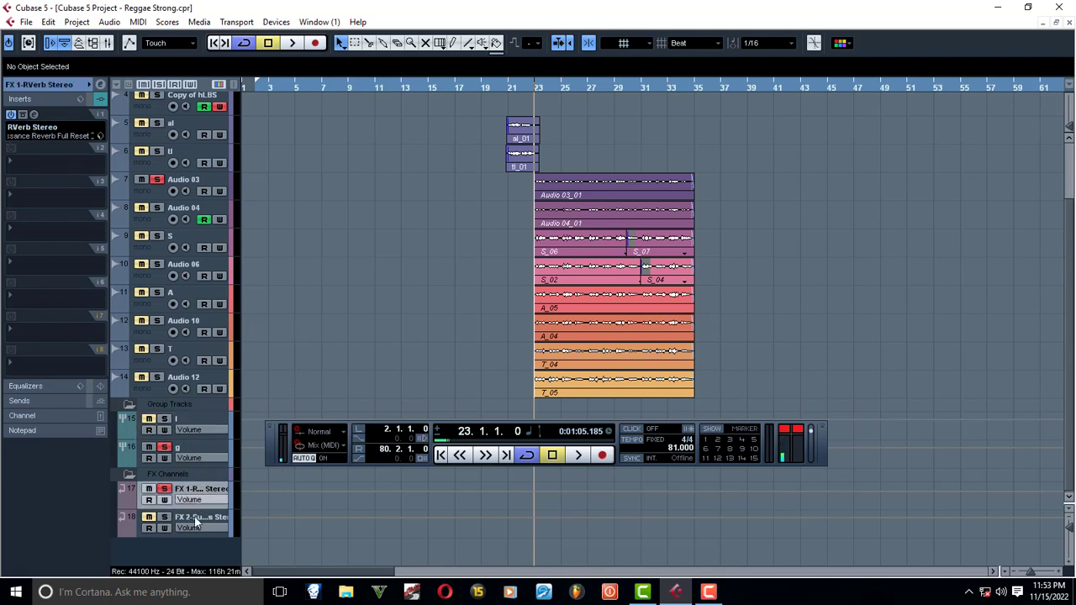
left_click(193, 516)
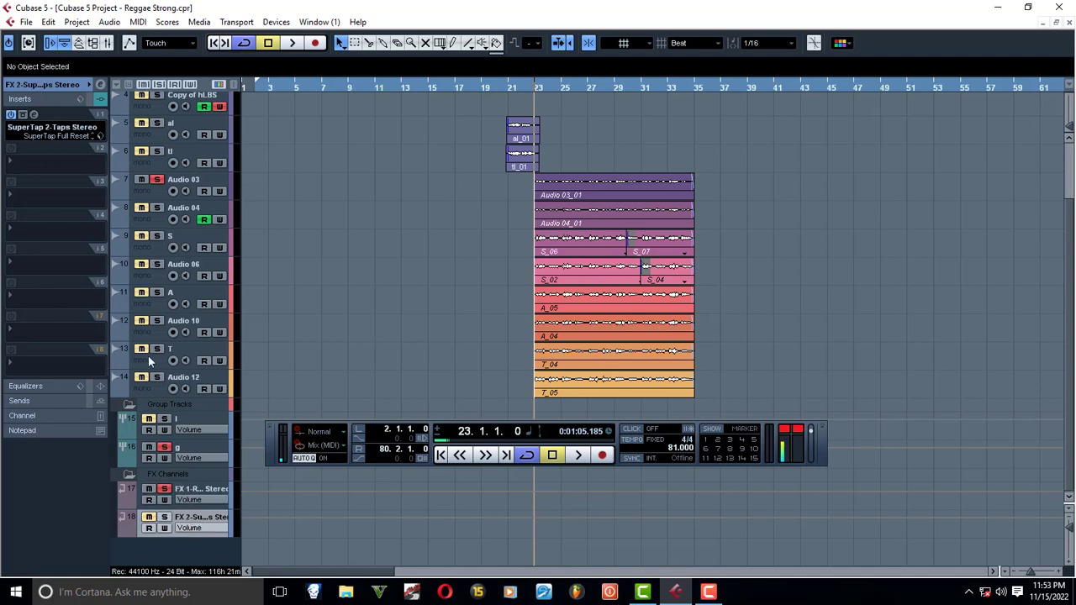
left_click(33, 116)
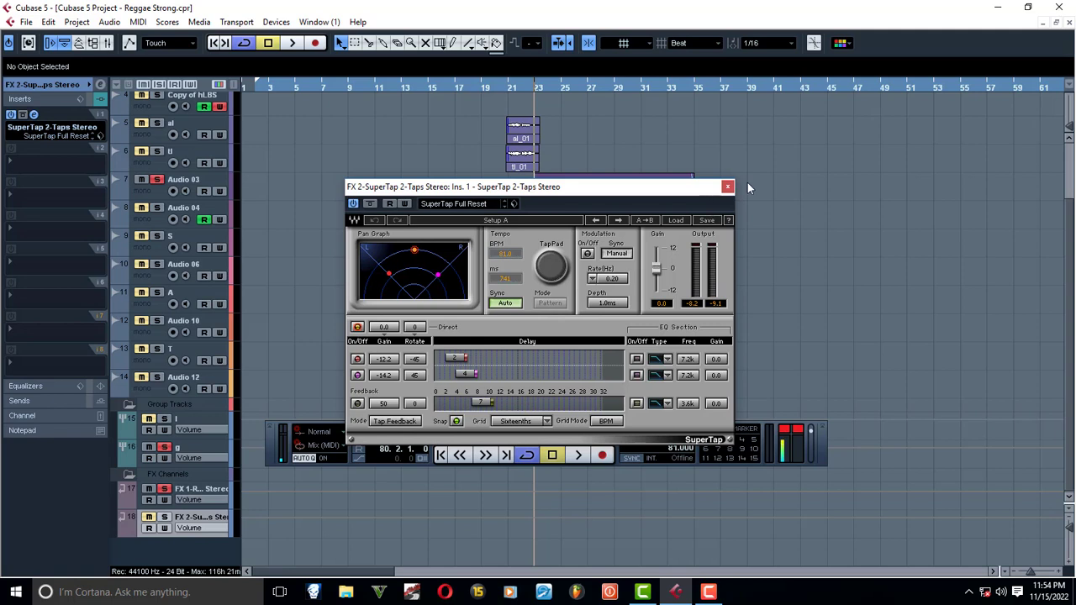
left_click(732, 189)
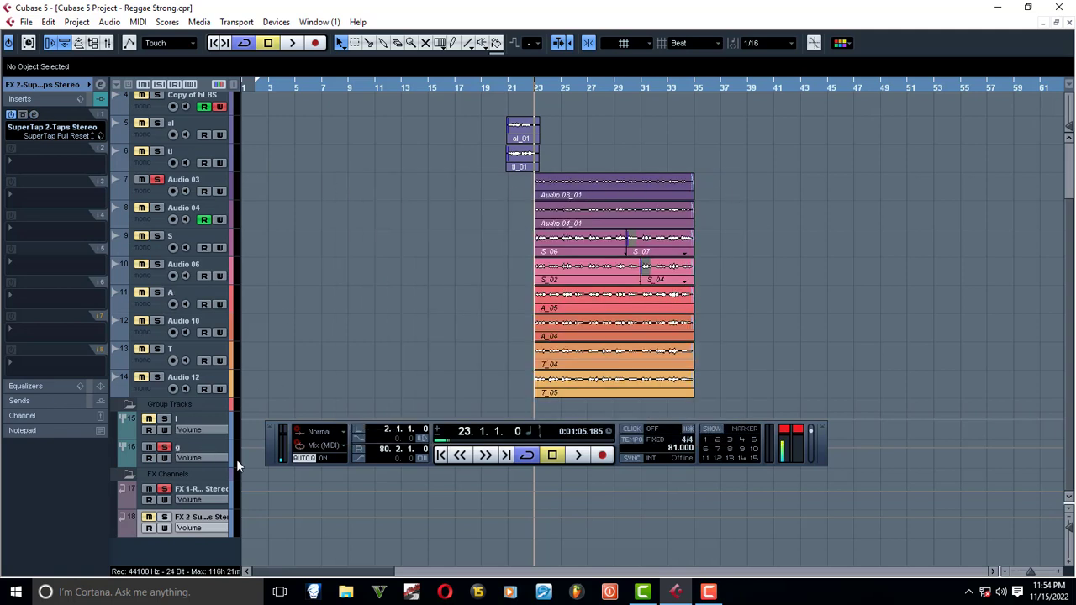
left_click(198, 420)
left_click(188, 447)
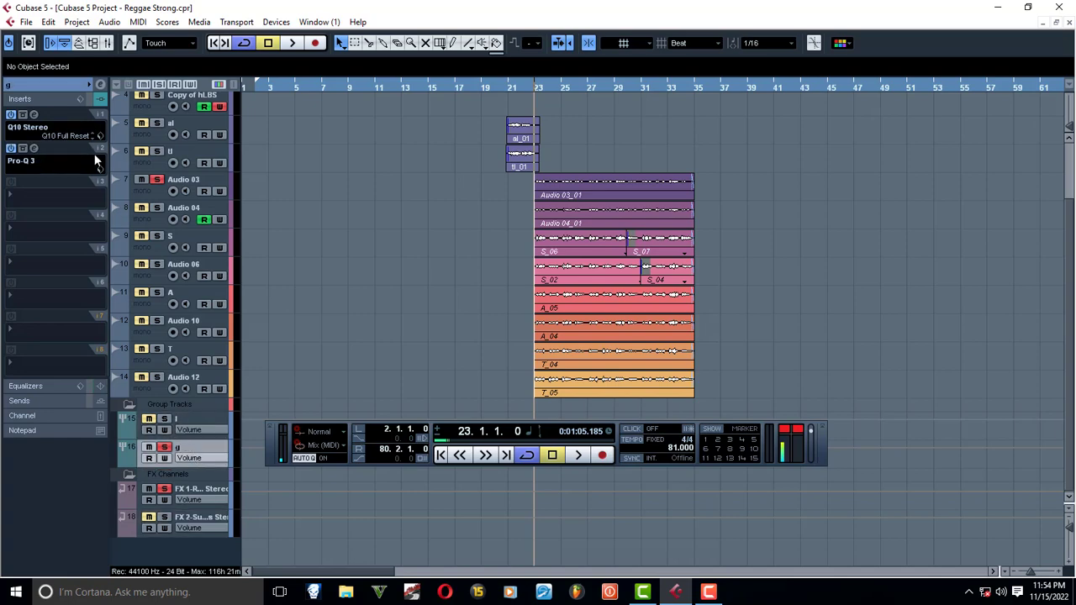
Inspect the LUCKY DUBE instrumental track's channel settings and equalizer, closing them and maximizing the project window.
scroll(332, 245, "up", 3)
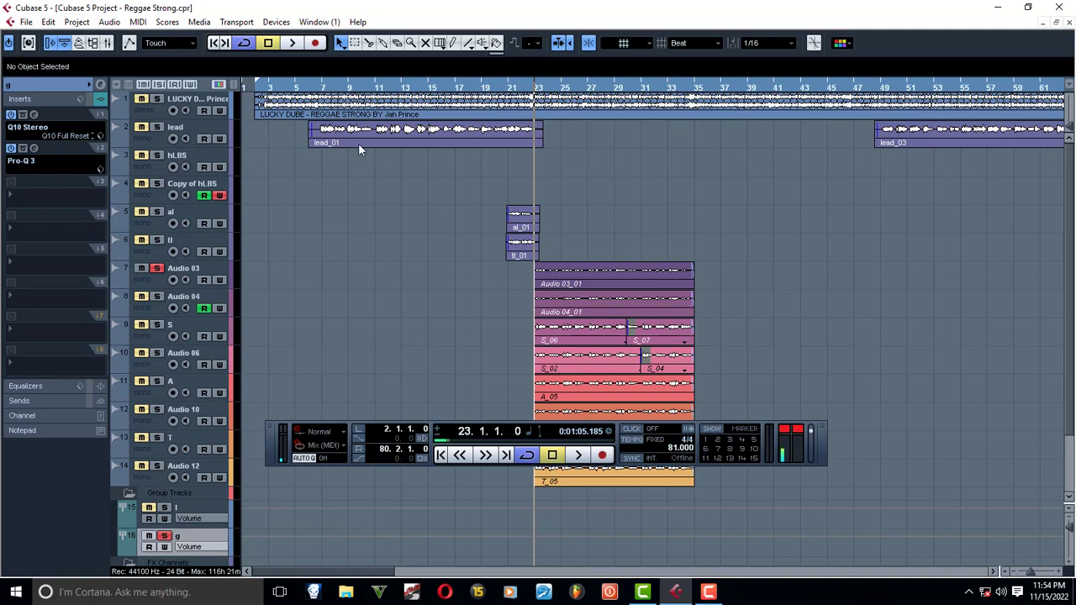
left_click(121, 101)
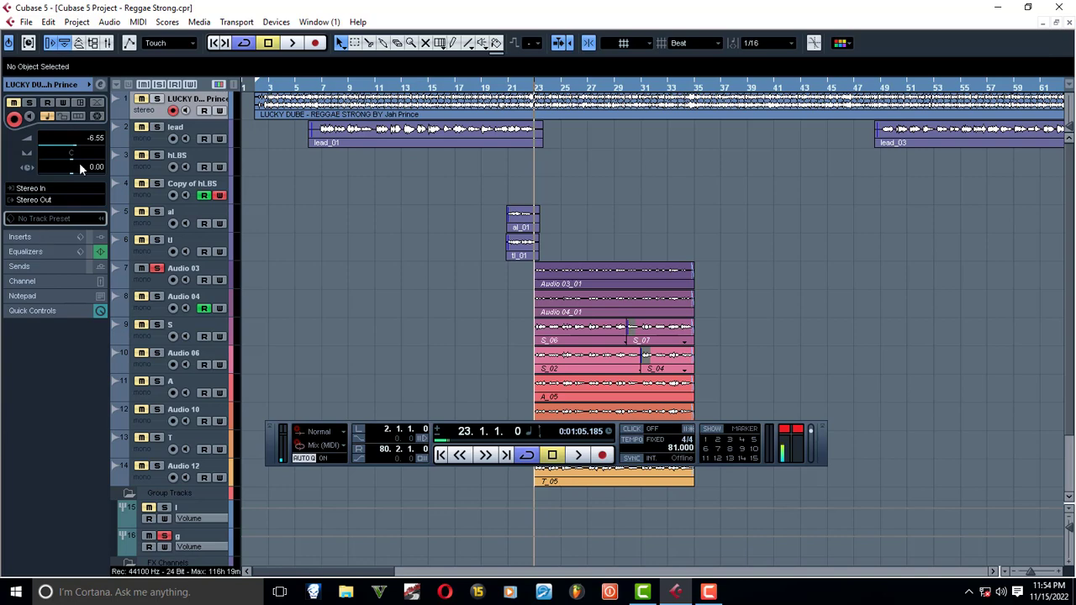
left_click(102, 84)
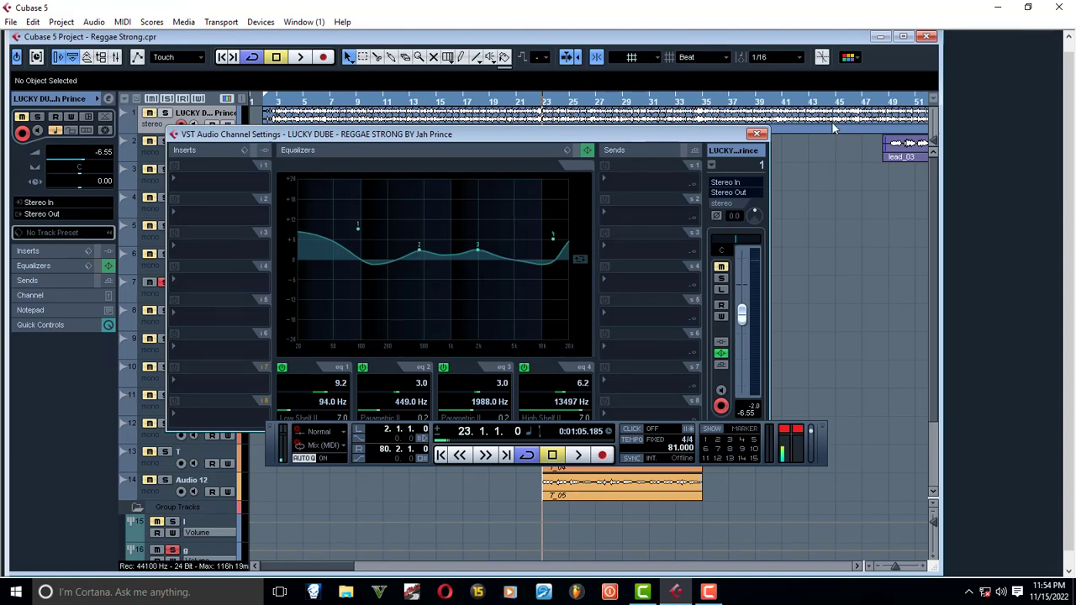
left_click(758, 134)
left_click(912, 38)
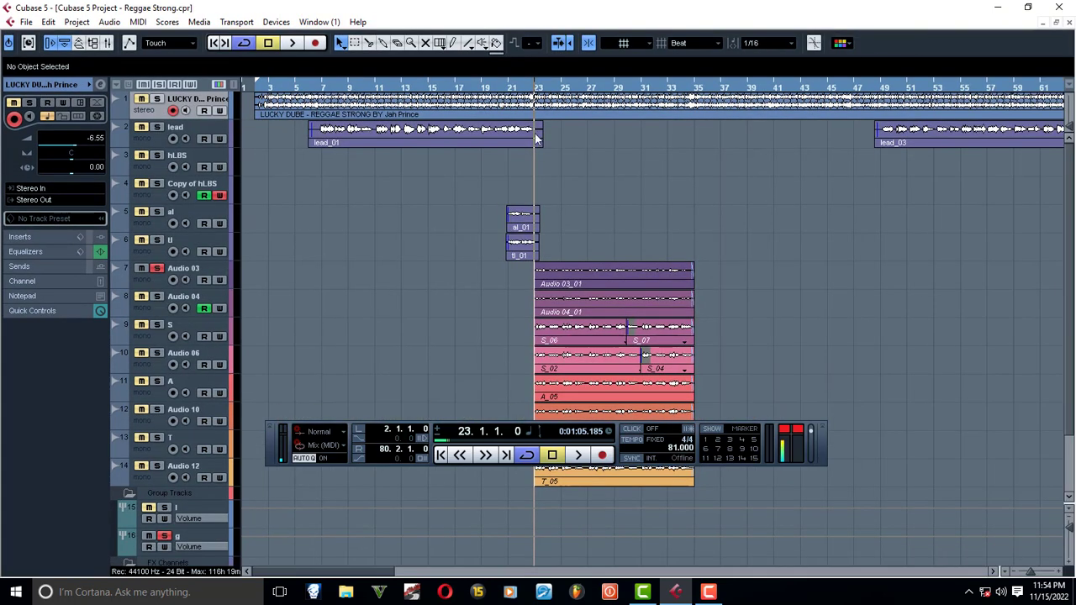
Close the project without saving and open the recent Reggae Strong.cpr stored in the Desktop's Reggae Strong folder.
scroll(589, 270, "down", 3)
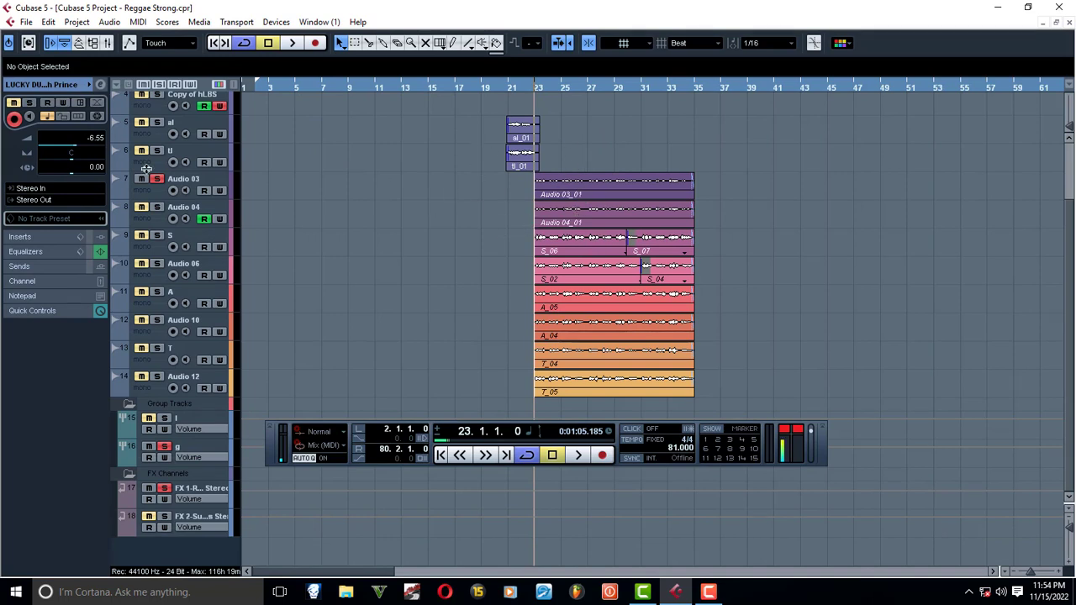
left_click(1070, 24)
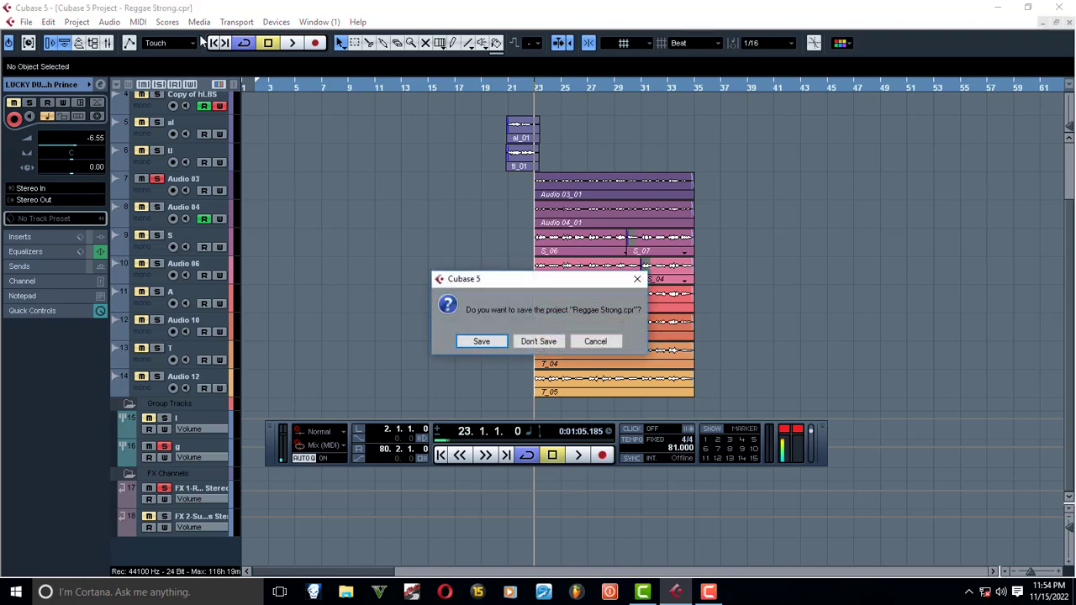
left_click(537, 343)
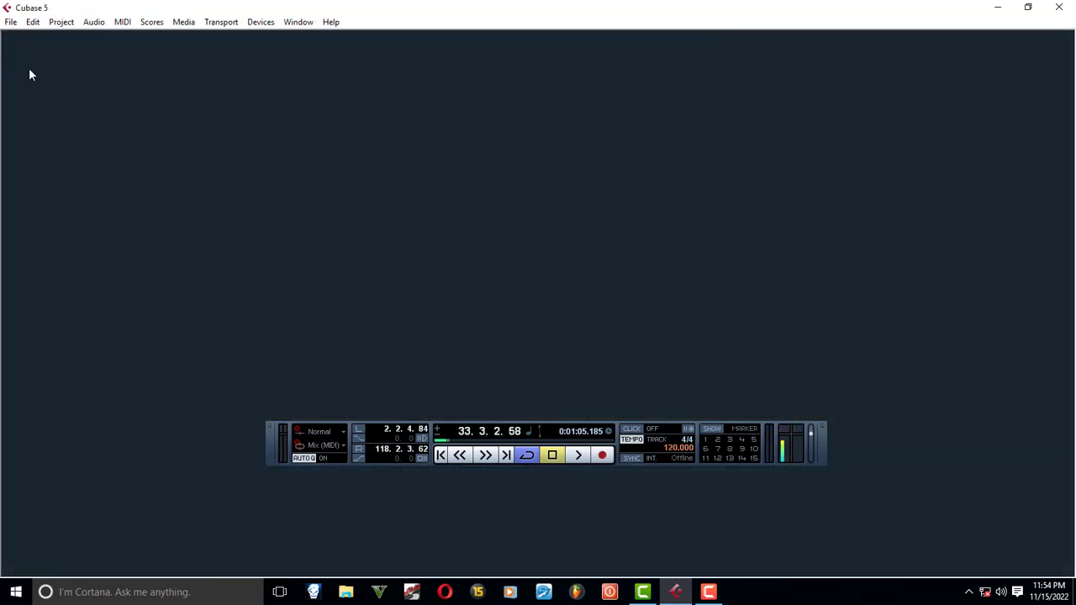
left_click(11, 24)
mouse_move(58, 343)
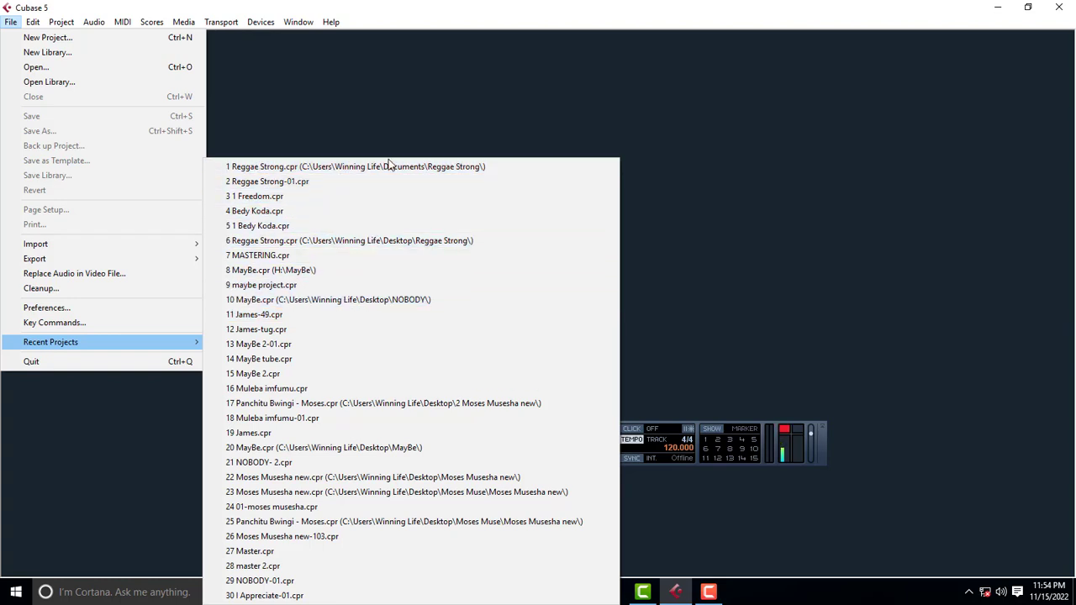
left_click(354, 241)
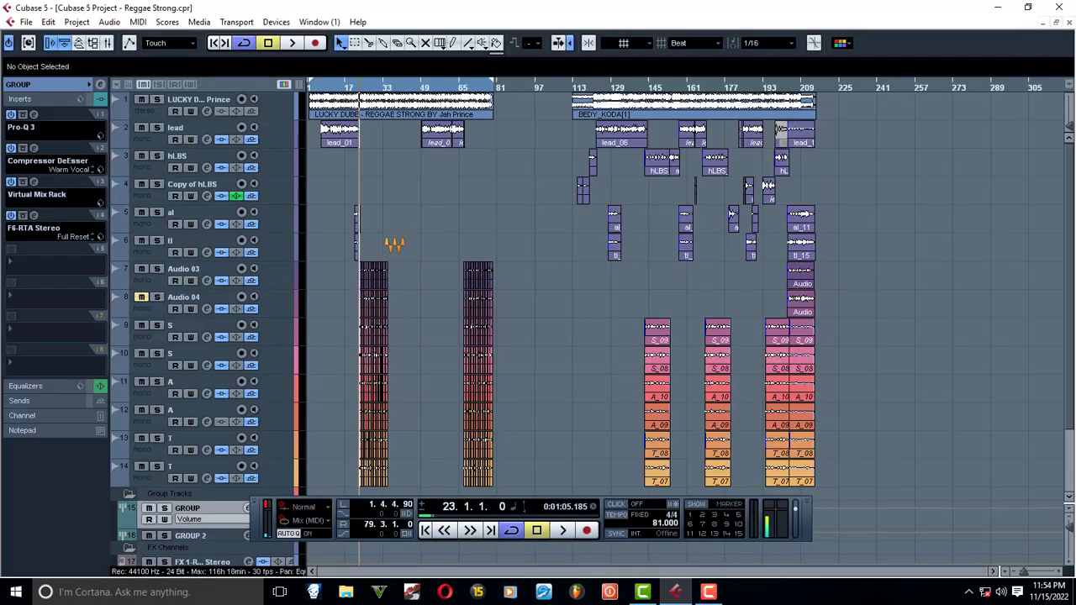
Select all events of the second song, from bar 113 onward, across all audio tracks.
scroll(898, 336, "down", 3)
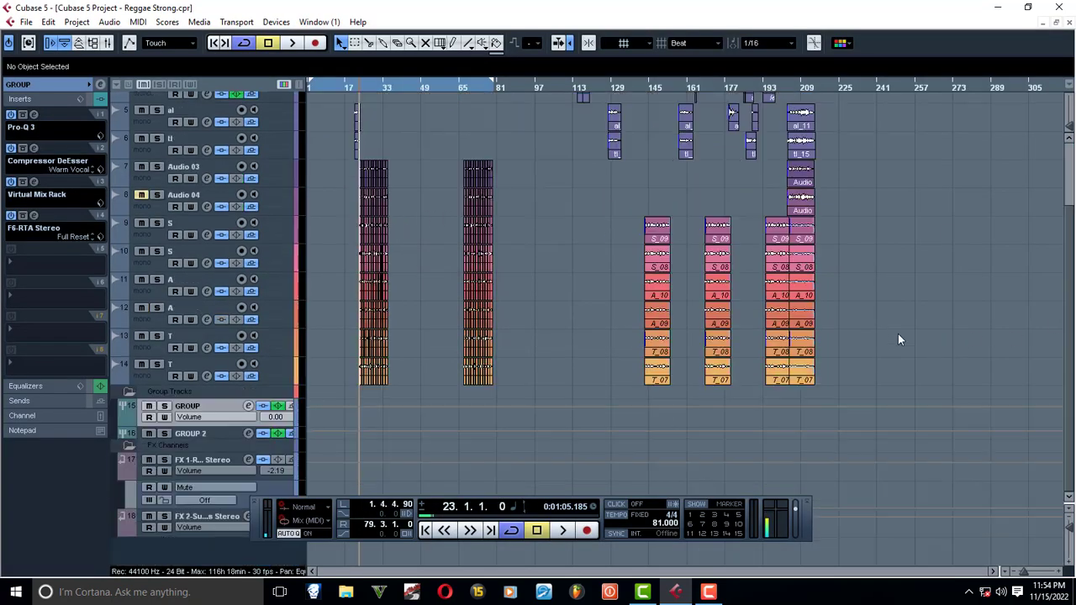
scroll(886, 360, "up", 3)
scroll(886, 360, "down", 3)
scroll(665, 252, "up", 1)
left_click_drag(664, 244, 632, 262)
key("Escape")
left_click_drag(922, 398, 580, 75)
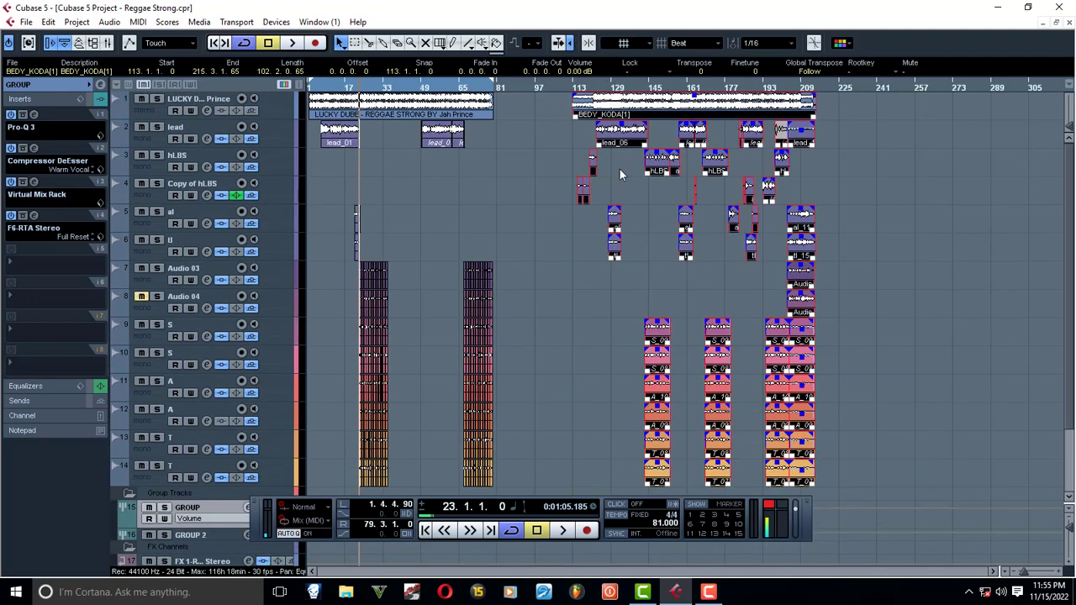
Enlarge the backing vocal clips, show the GROUP track's basic settings, and play the chorus from bar 23.
scroll(548, 242, "down", 3)
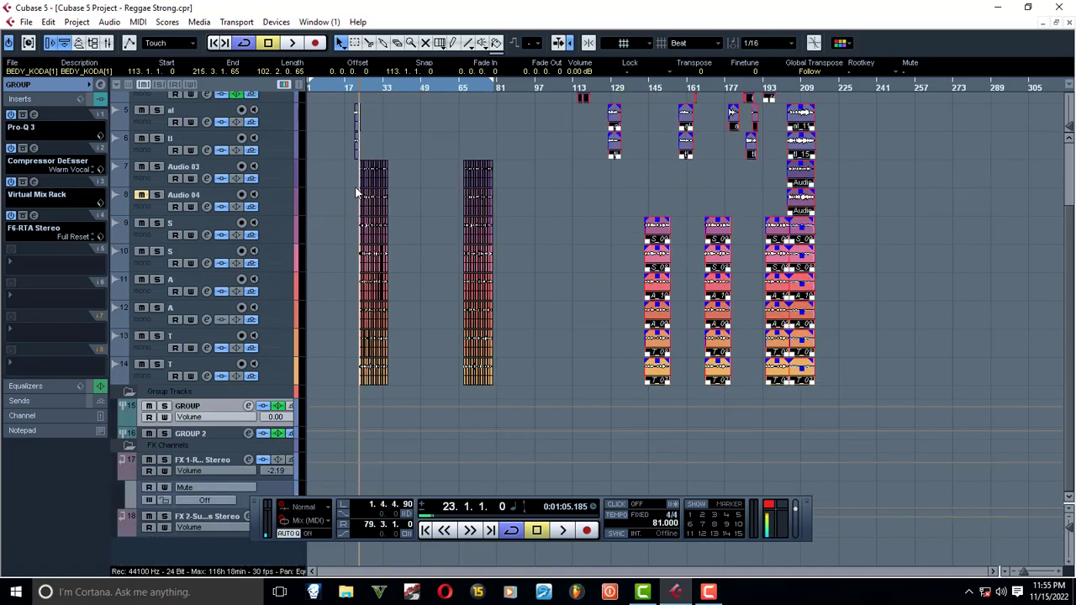
key("h")
key("h")
key("h")
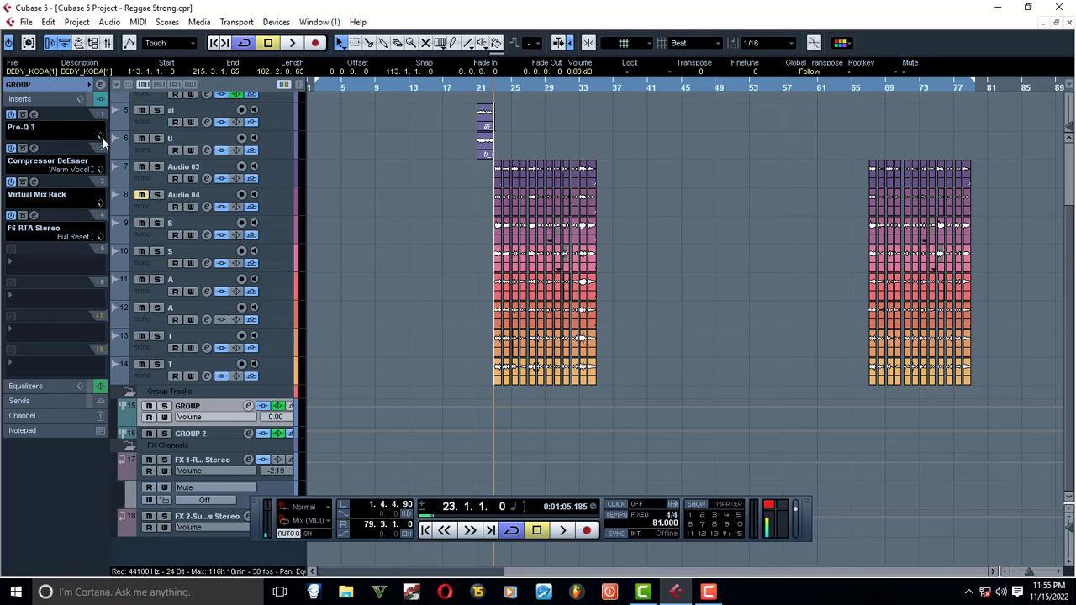
left_click(66, 86)
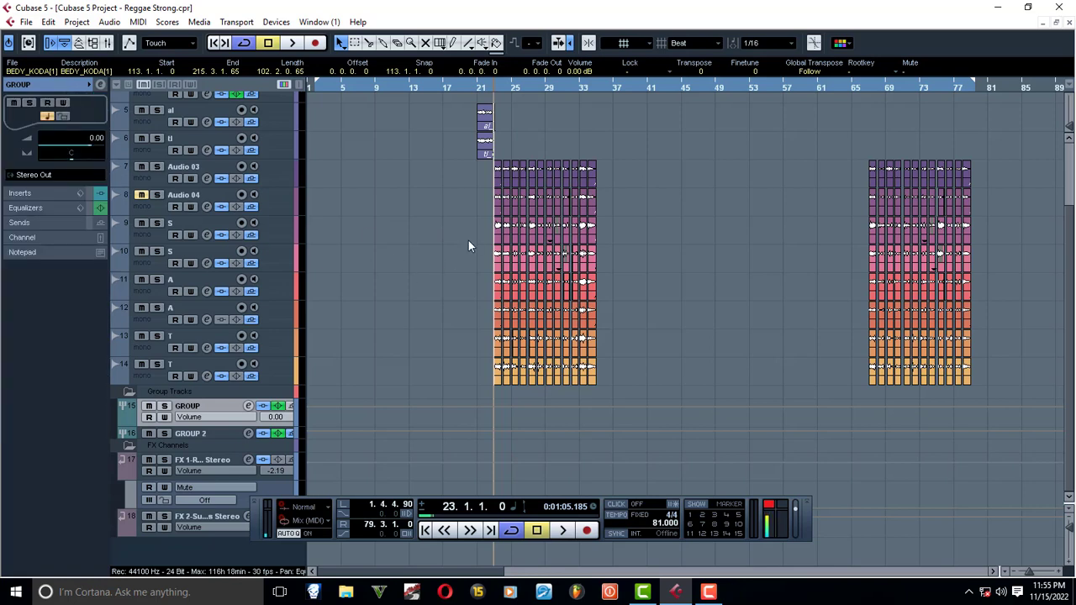
key("space")
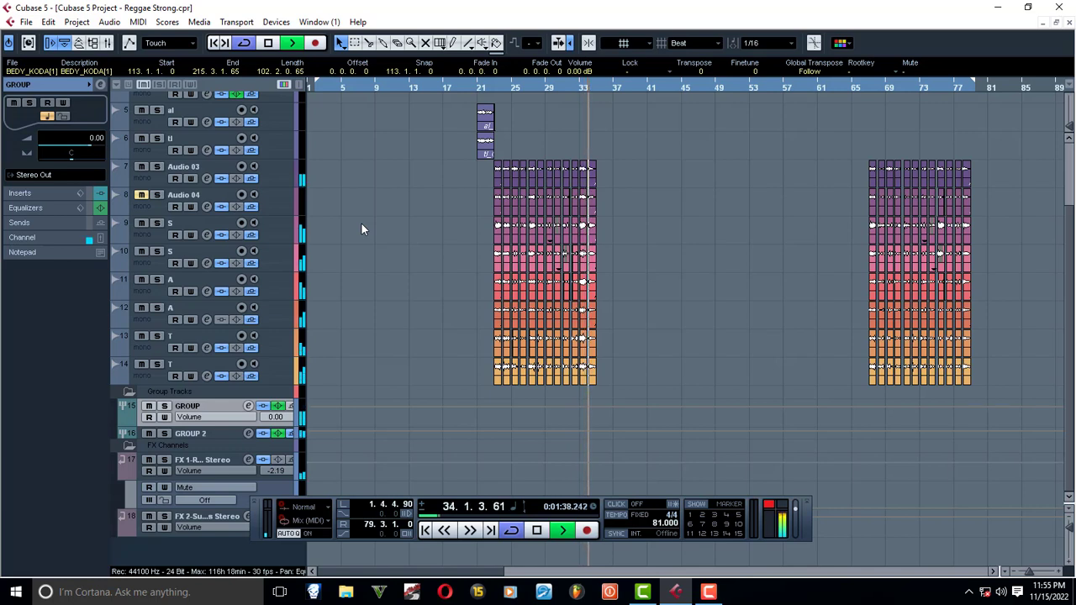
key("space")
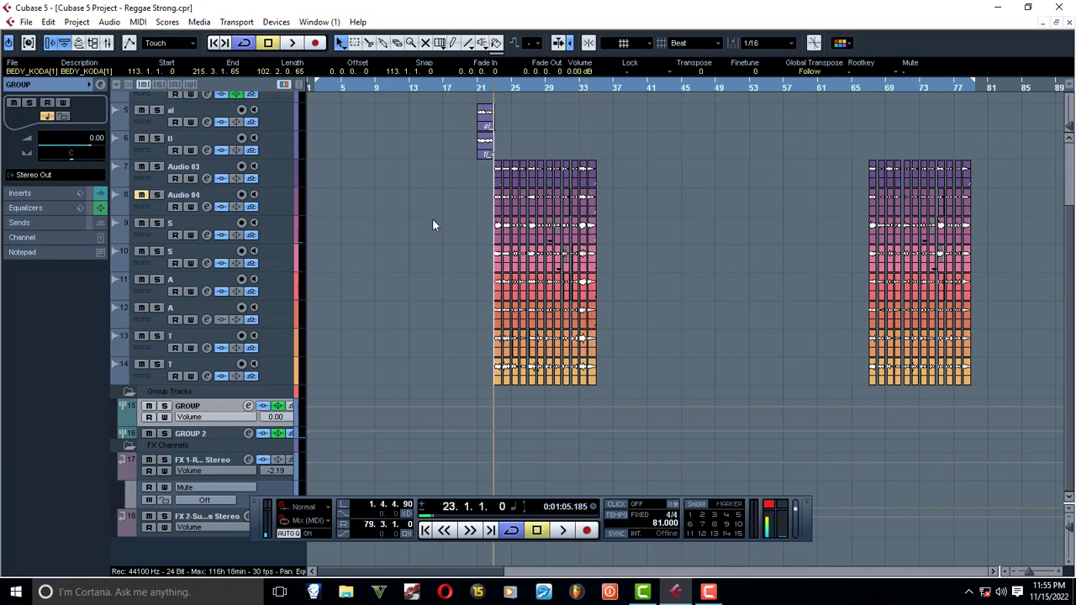
Check the key and scale in Audio 03's AutoTuneVST insert and close the plug-in.
scroll(393, 319, "up", 3)
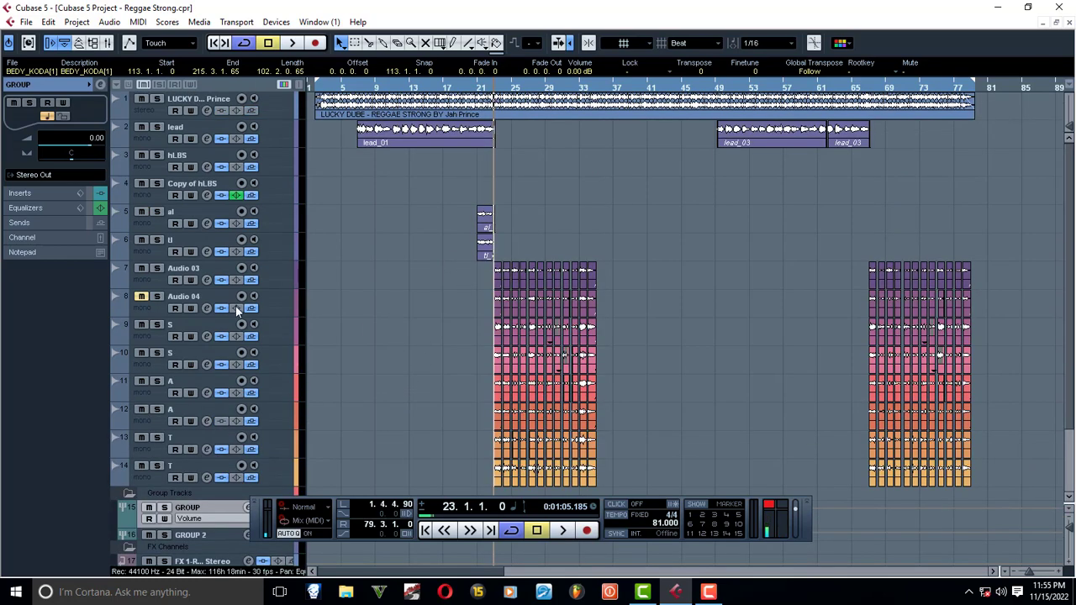
left_click(267, 279)
left_click(34, 115)
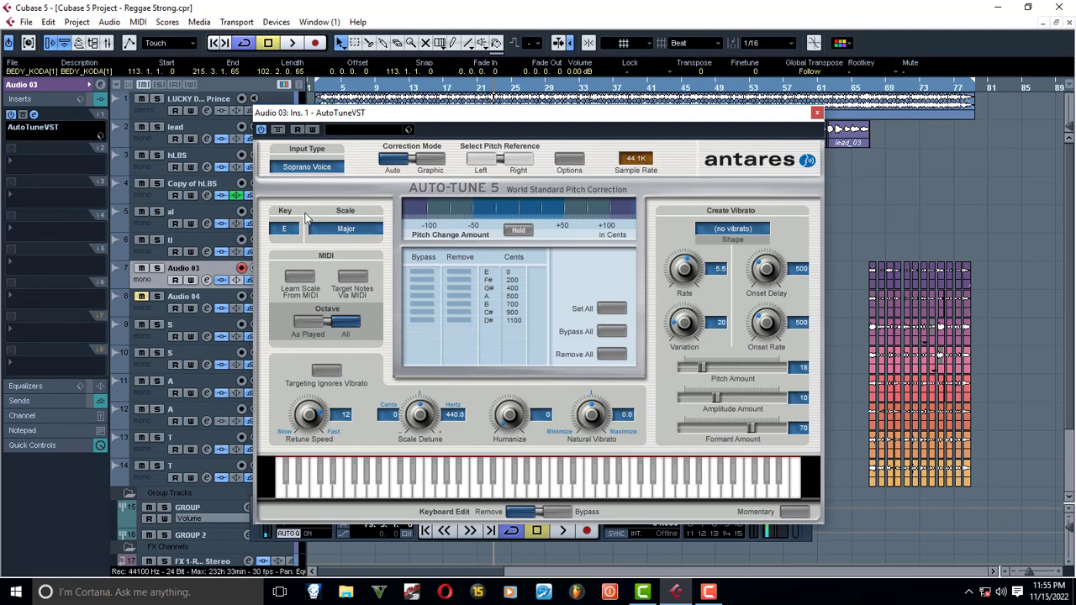
left_click(816, 112)
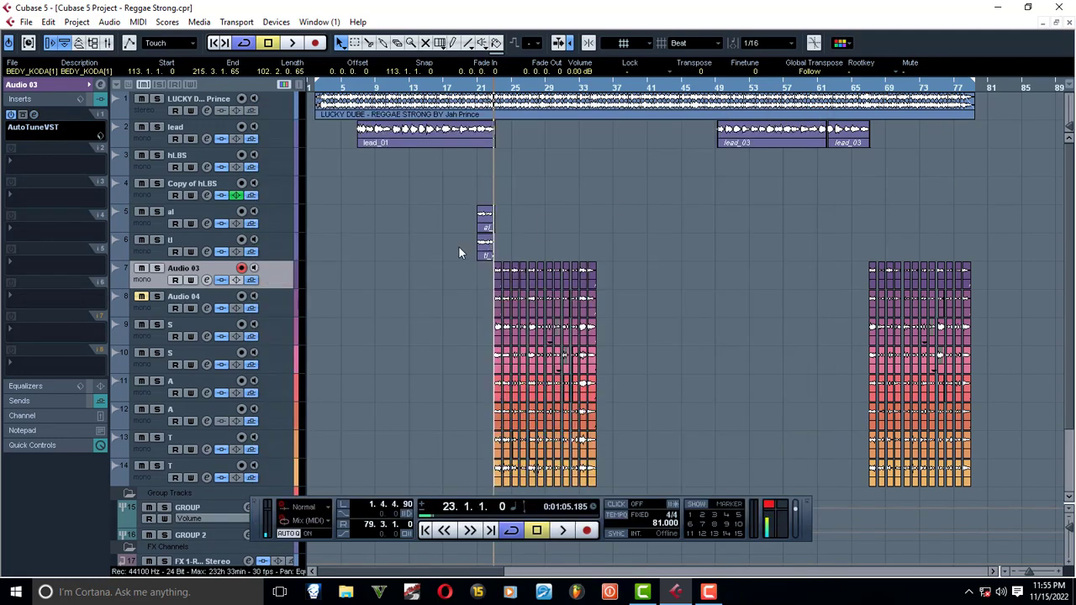
Open the channel settings of the LUCKY DUBE instrumental track to examine its inserts, equalizer and sends.
scroll(459, 247, "down", 3)
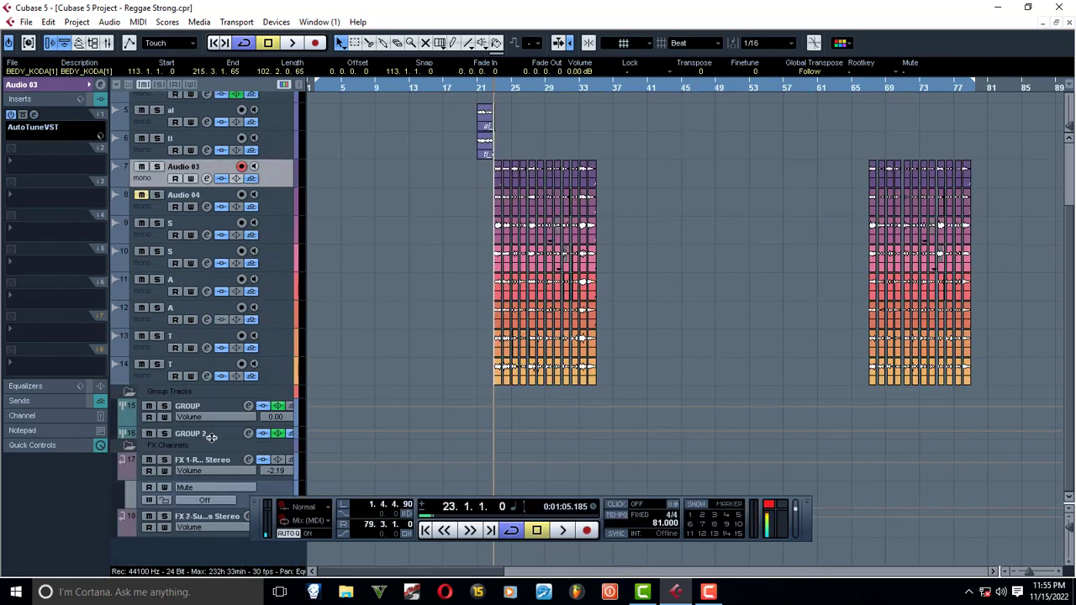
scroll(409, 333, "up", 3)
left_click(278, 100)
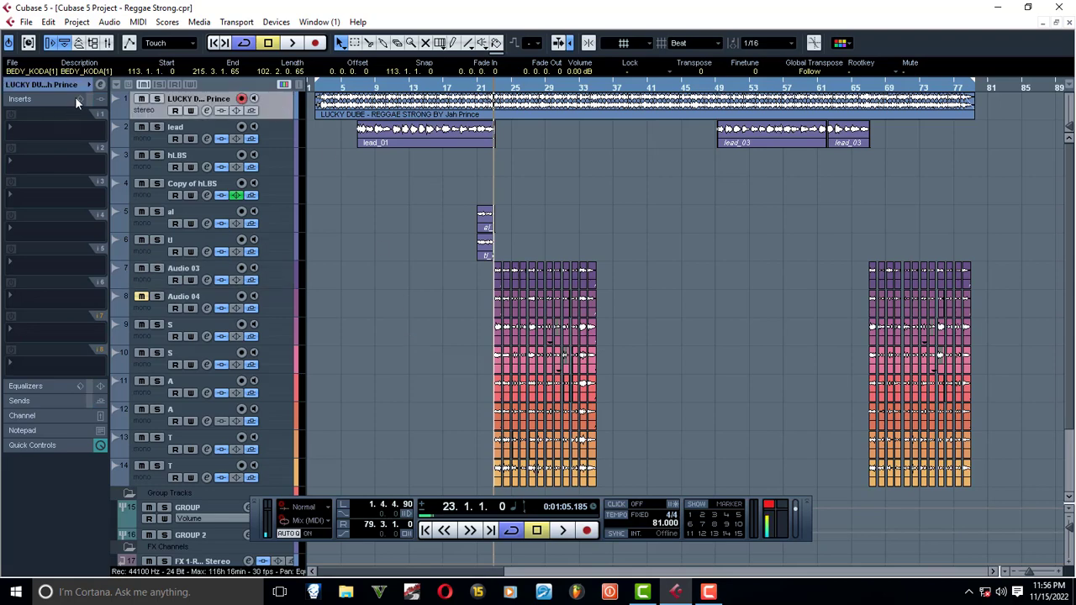
left_click(100, 84)
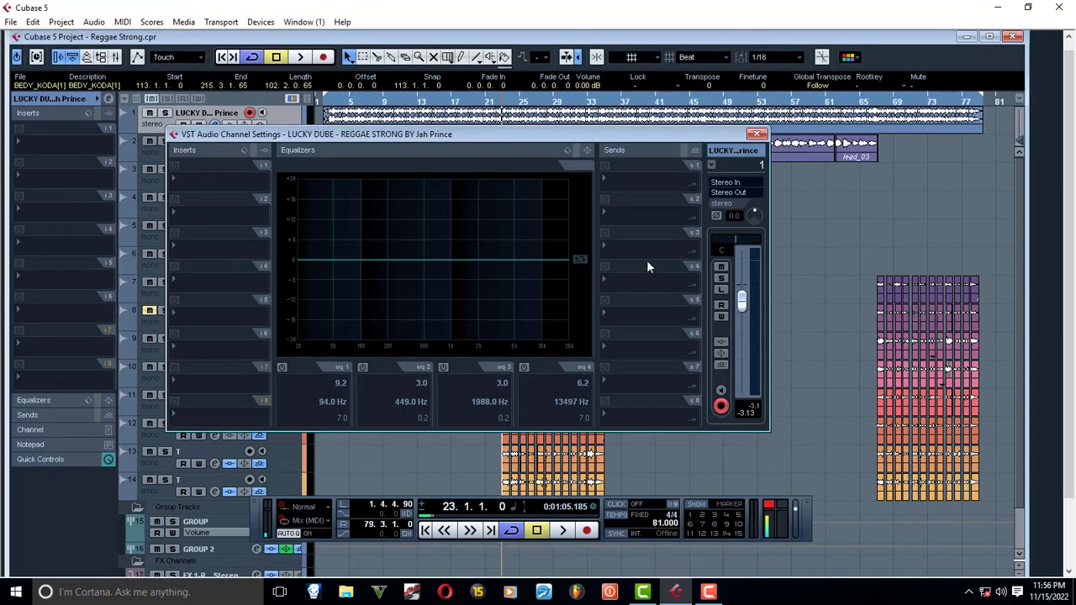
Switch the instrumental channel's four equalizer bands on and off again.
left_click(283, 368)
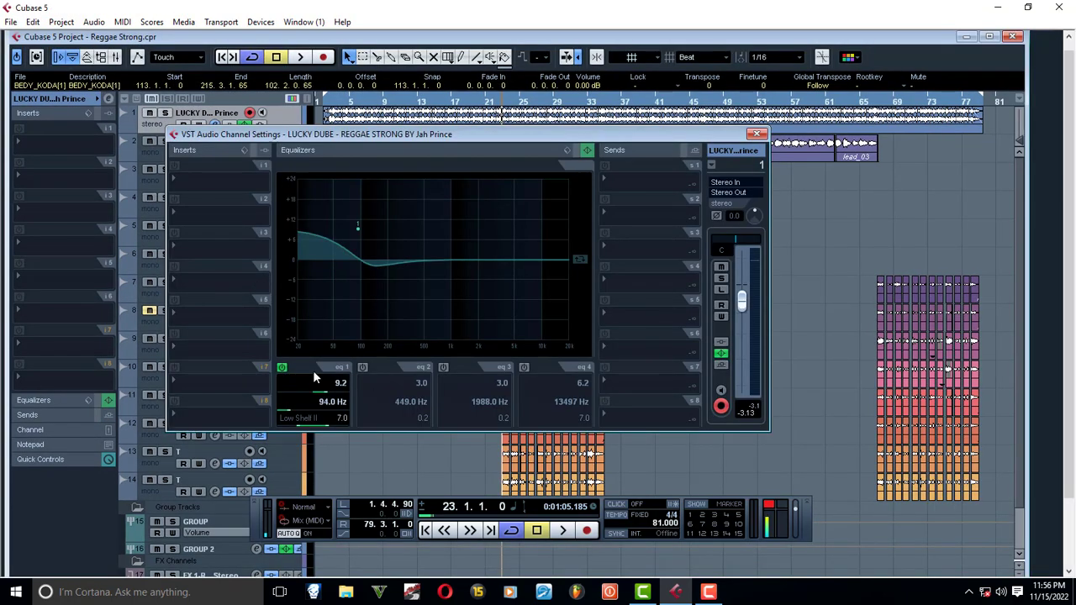
left_click(362, 367)
left_click(444, 368)
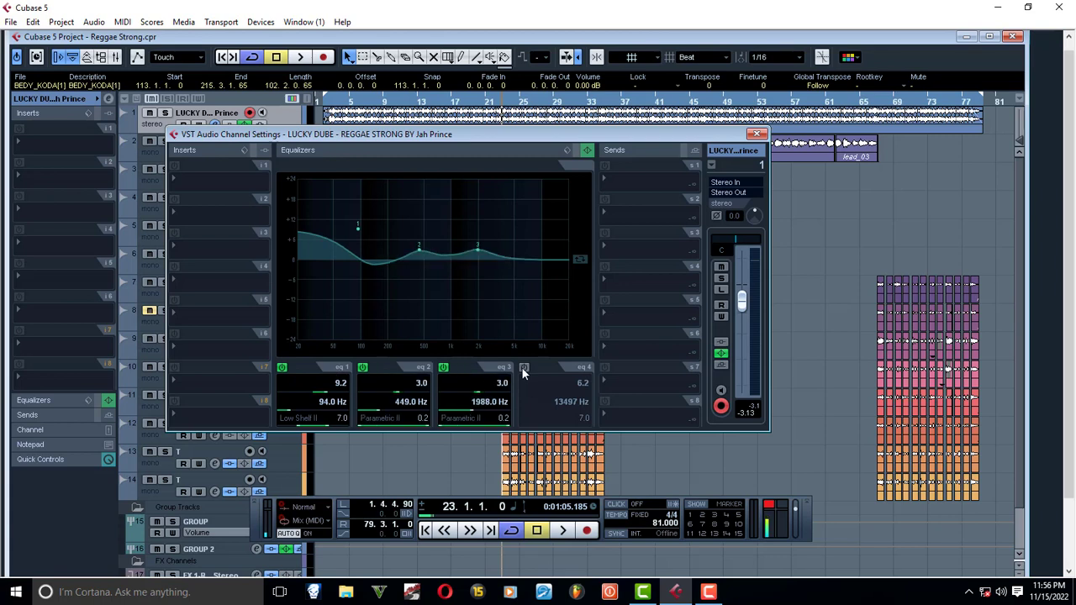
left_click(524, 368)
left_click(524, 368)
left_click(443, 368)
left_click(362, 368)
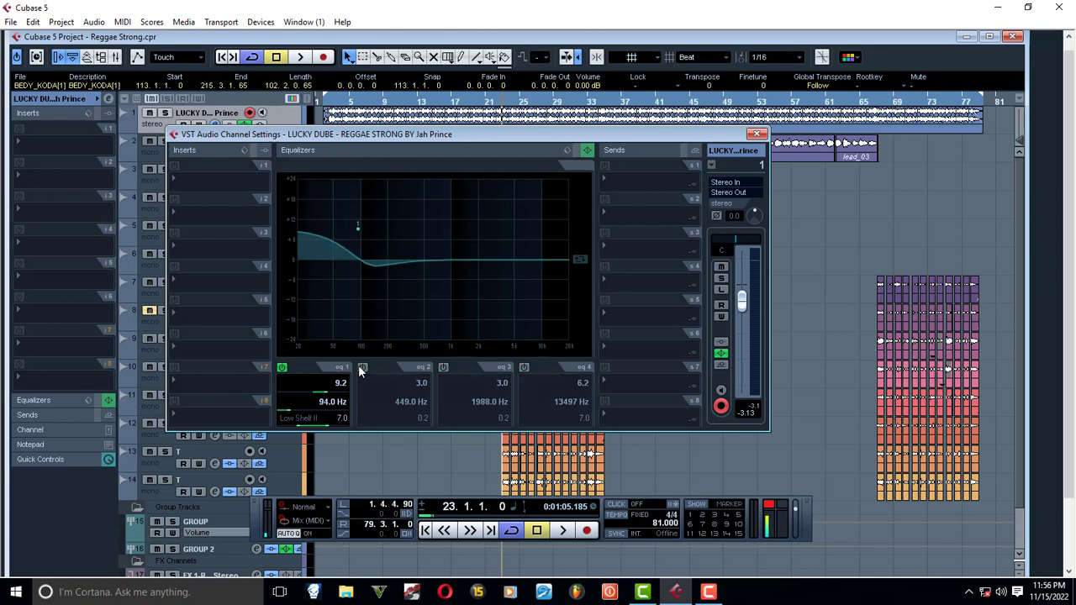
left_click(283, 368)
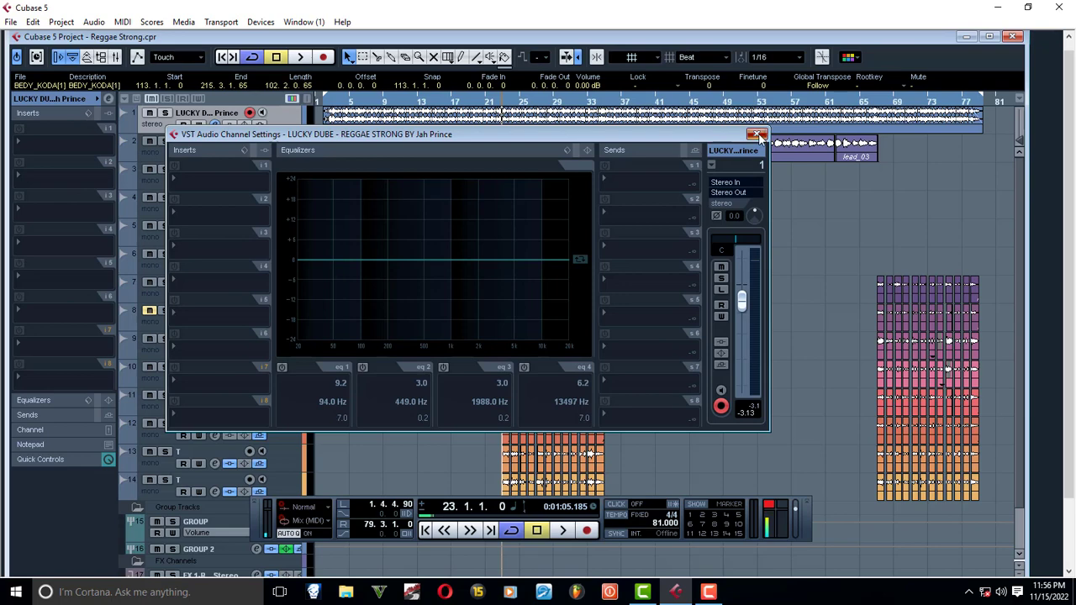
Close the instrumental's channel settings, maximize the project window, and show Audio 03's sends and basic track settings.
left_click(760, 135)
left_click(989, 37)
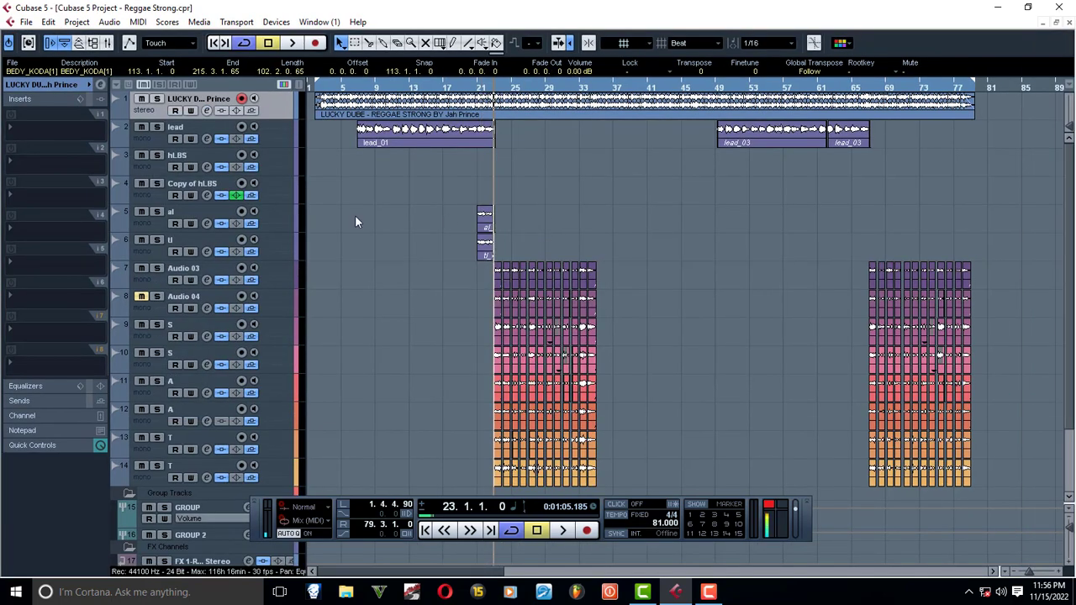
scroll(354, 217, "down", 3)
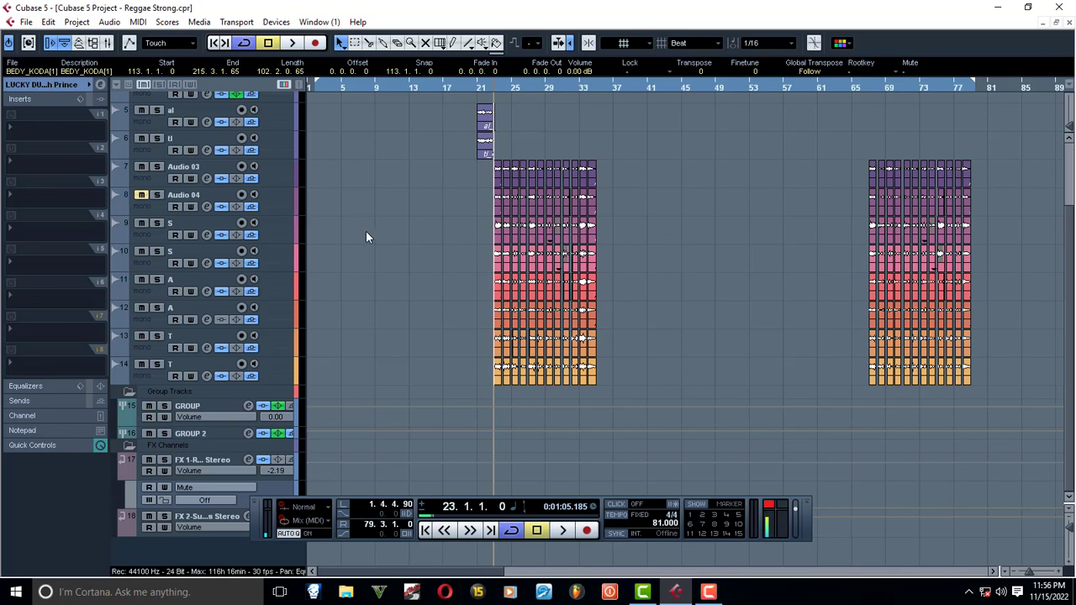
left_click(276, 153)
left_click(278, 178)
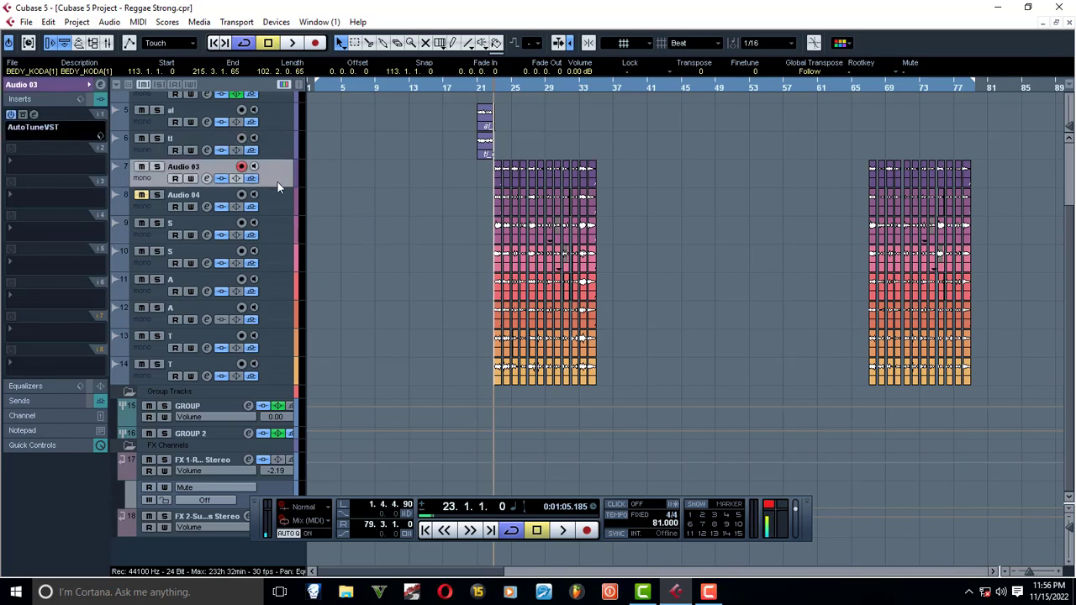
left_click(18, 402)
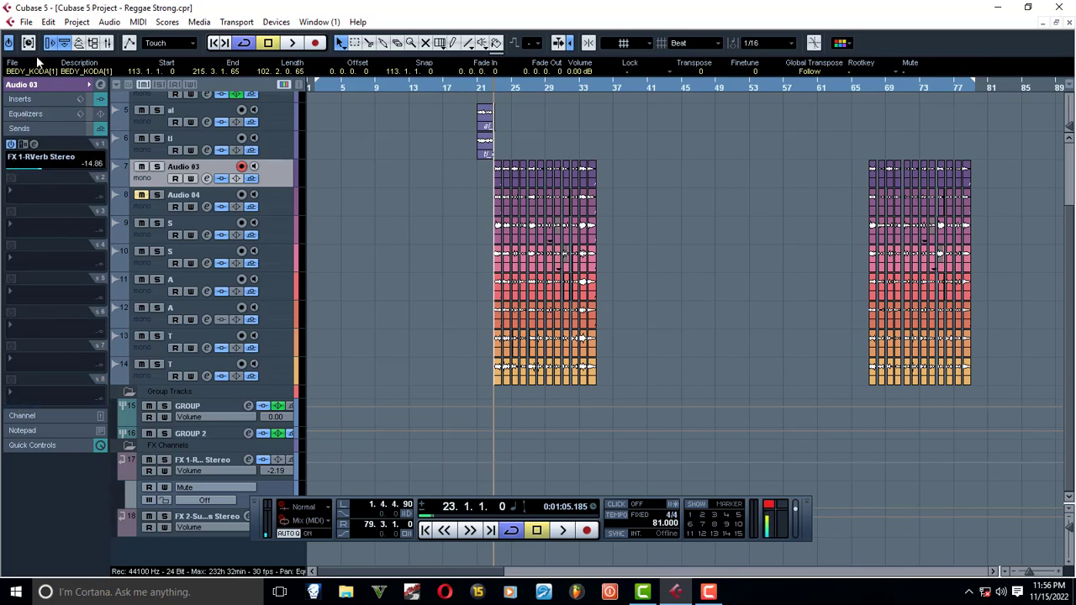
left_click(25, 85)
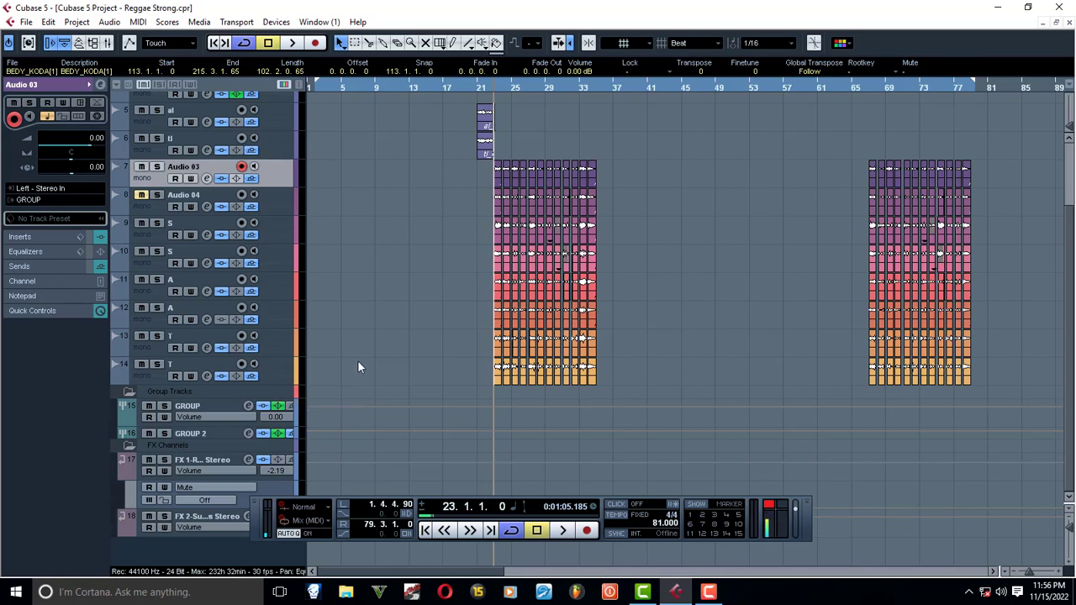
Show the GROUP track's inserts and examine the Pro-Q 3 and Compressor DeEsser settings, closing each plug-in.
left_click(213, 409)
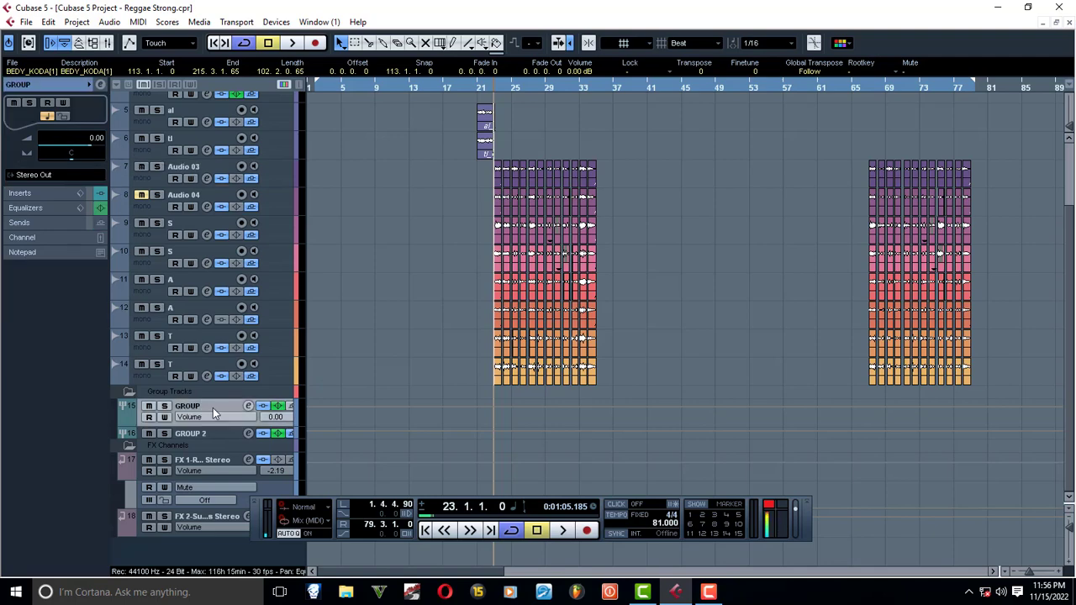
left_click(44, 193)
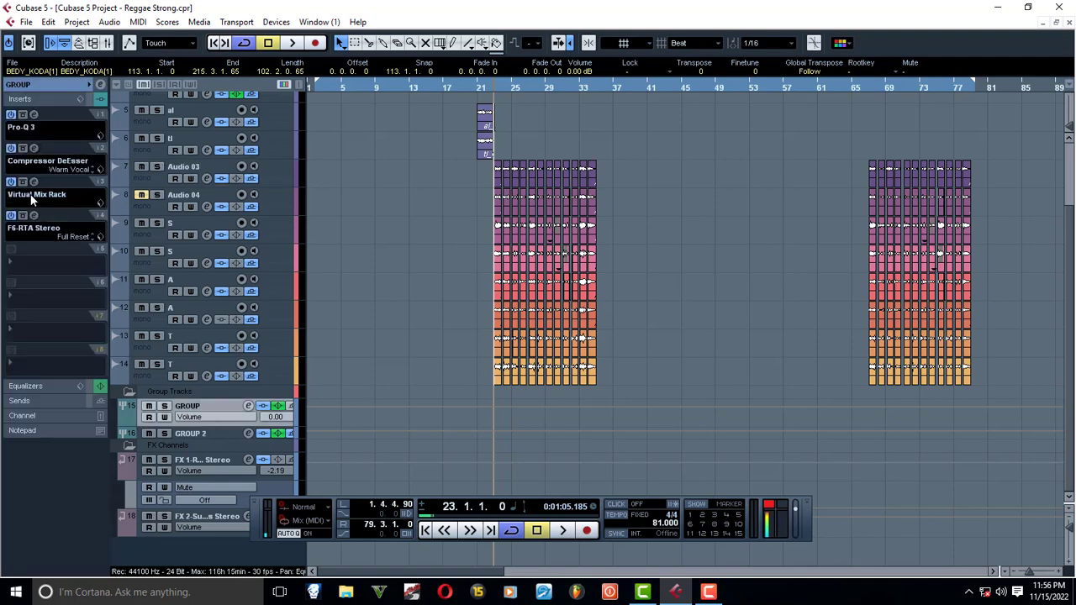
left_click(34, 114)
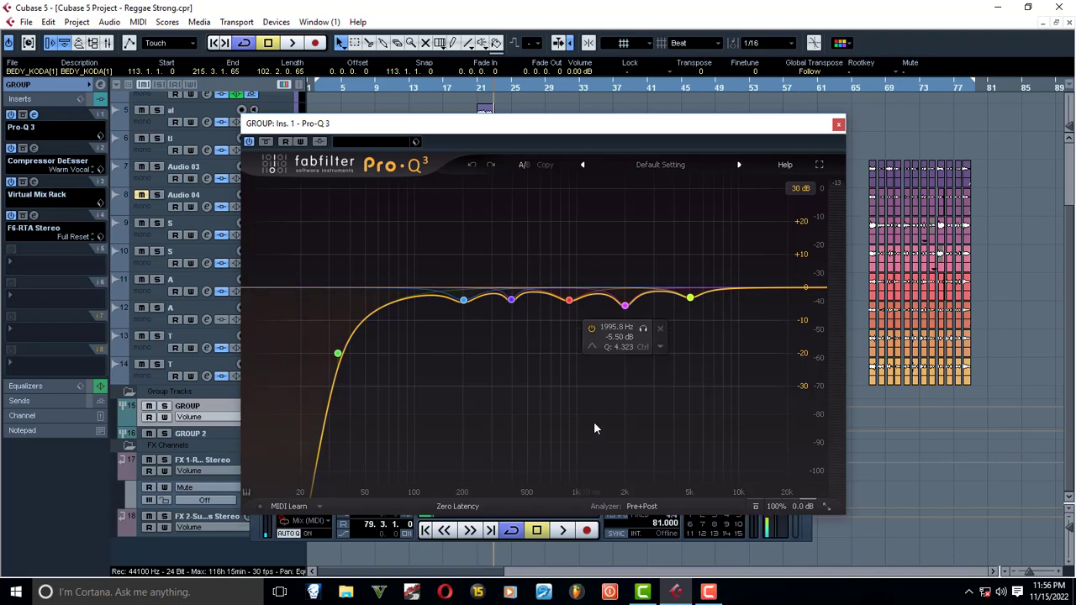
left_click(838, 124)
left_click(34, 149)
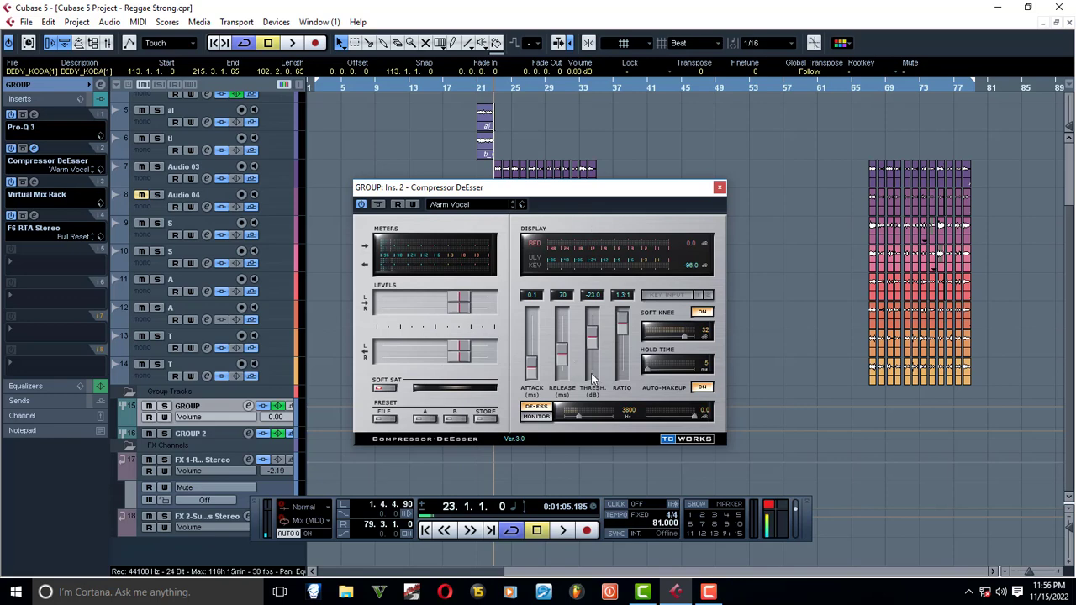
left_click(719, 187)
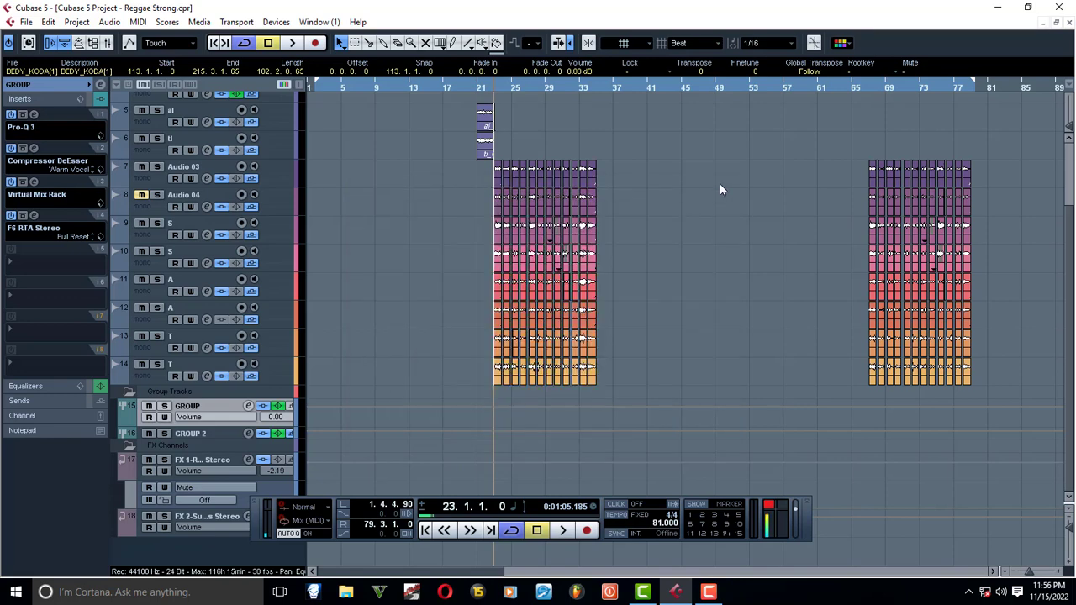
Examine the GROUP track's Virtual Mix Rack modules and band 3 of its F6-RTA Stereo equalizer, closing each plug-in.
left_click(34, 181)
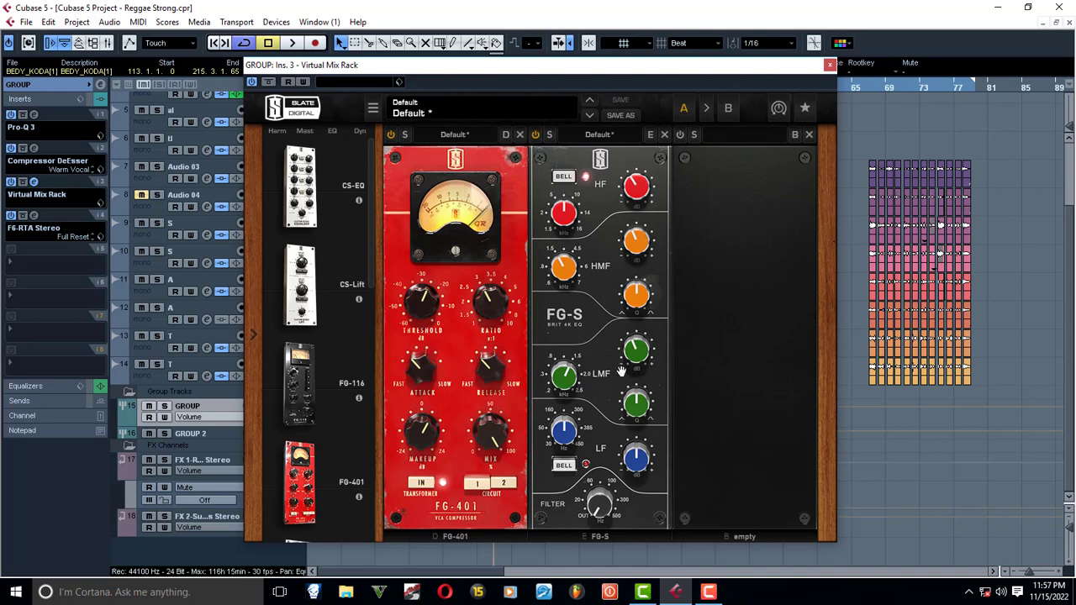
mouse_move(646, 355)
left_click(829, 65)
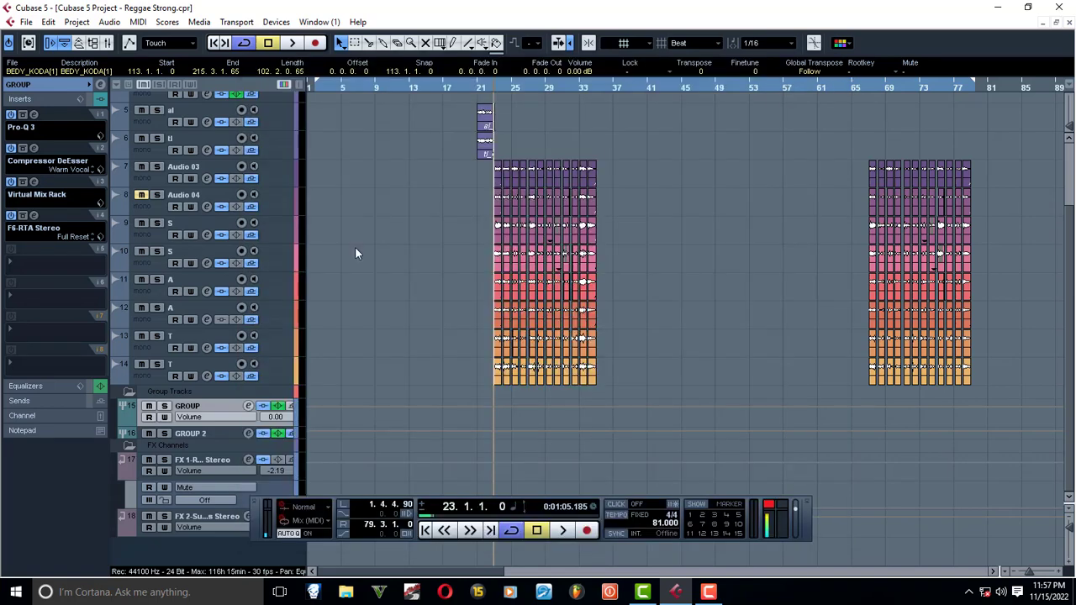
left_click(33, 215)
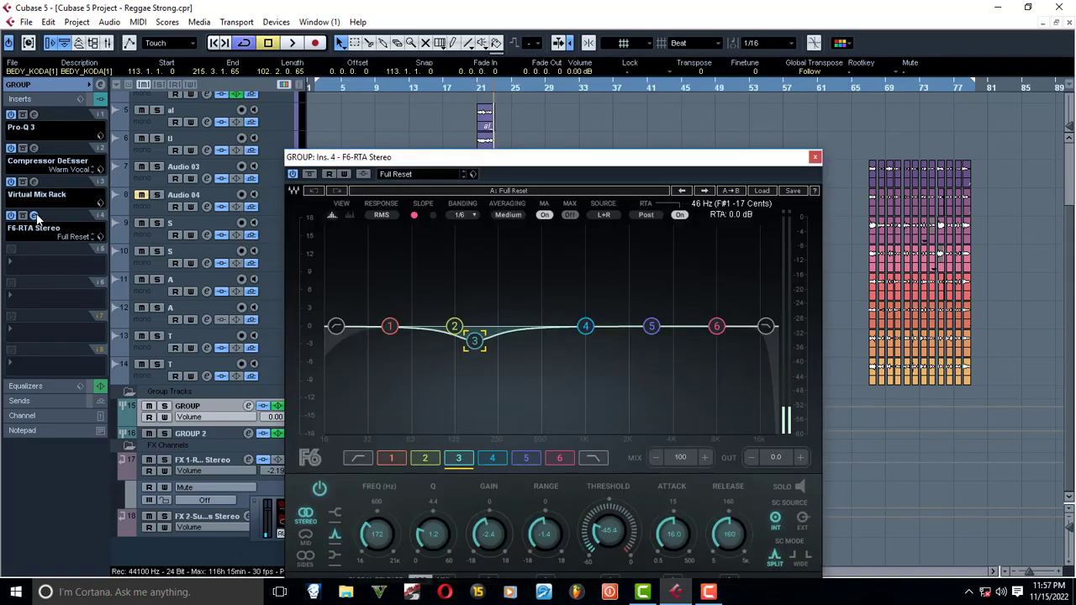
left_click(475, 346)
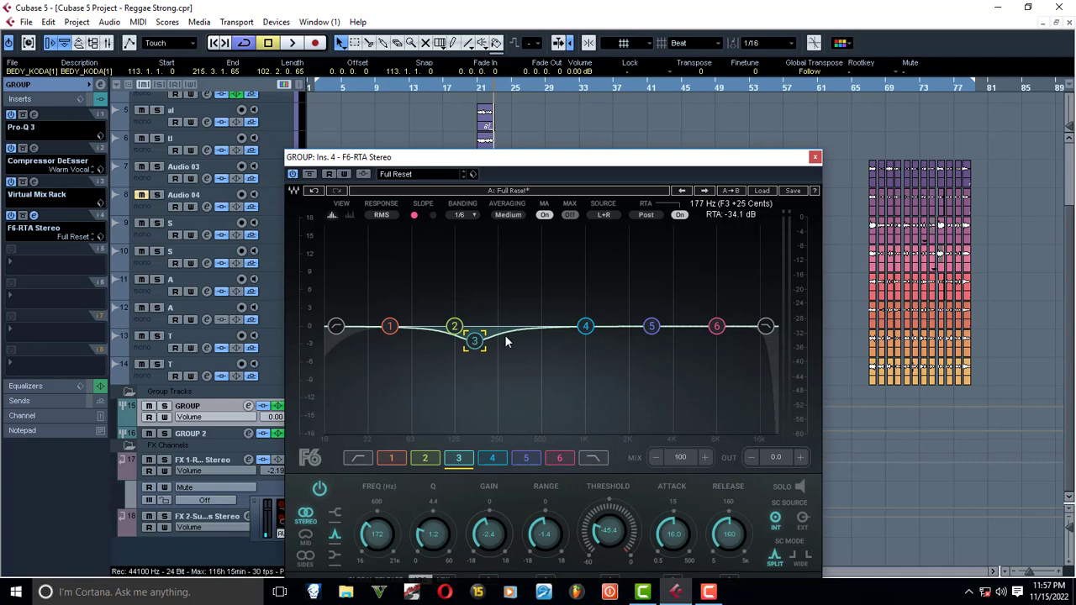
left_click(814, 158)
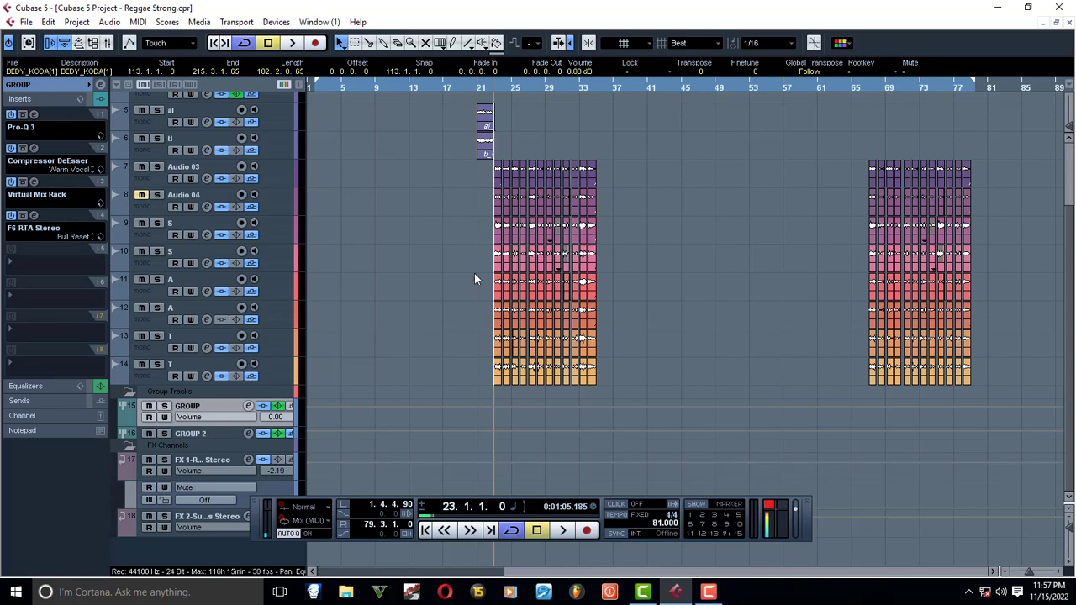
Compare GROUP 2's inserts with GROUP's, and play the chorus briefly with GROUP's F6-RTA Stereo open to watch its analyzer.
left_click(233, 431)
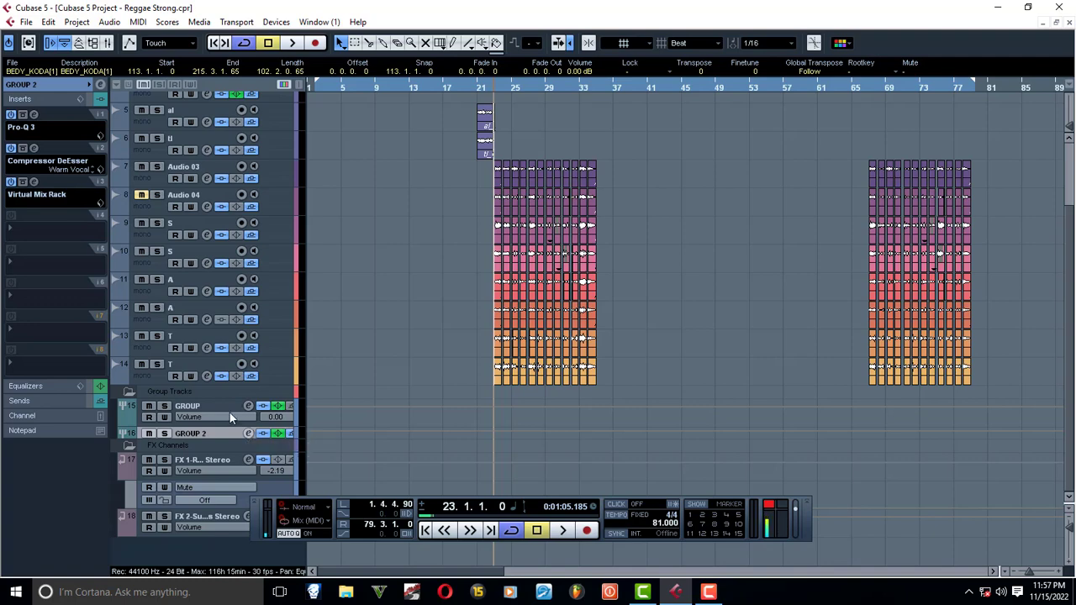
left_click(220, 405)
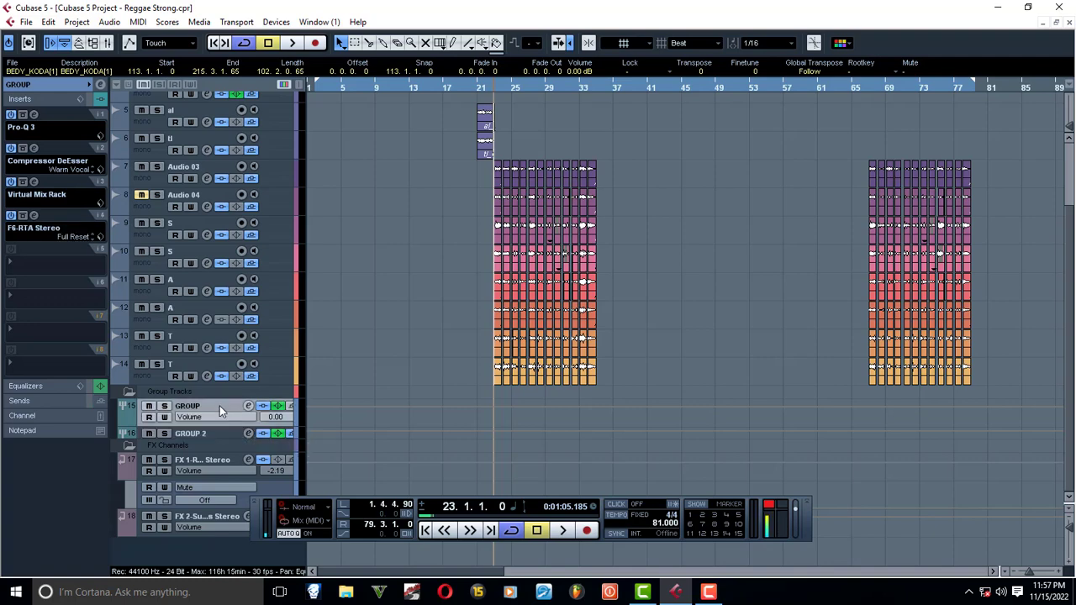
left_click(34, 215)
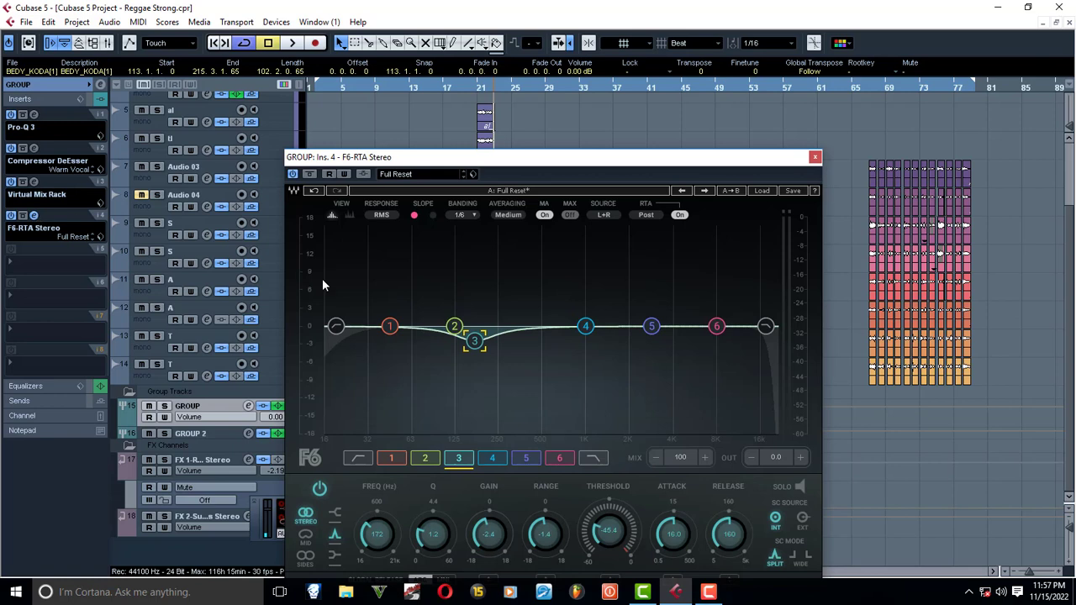
key("space")
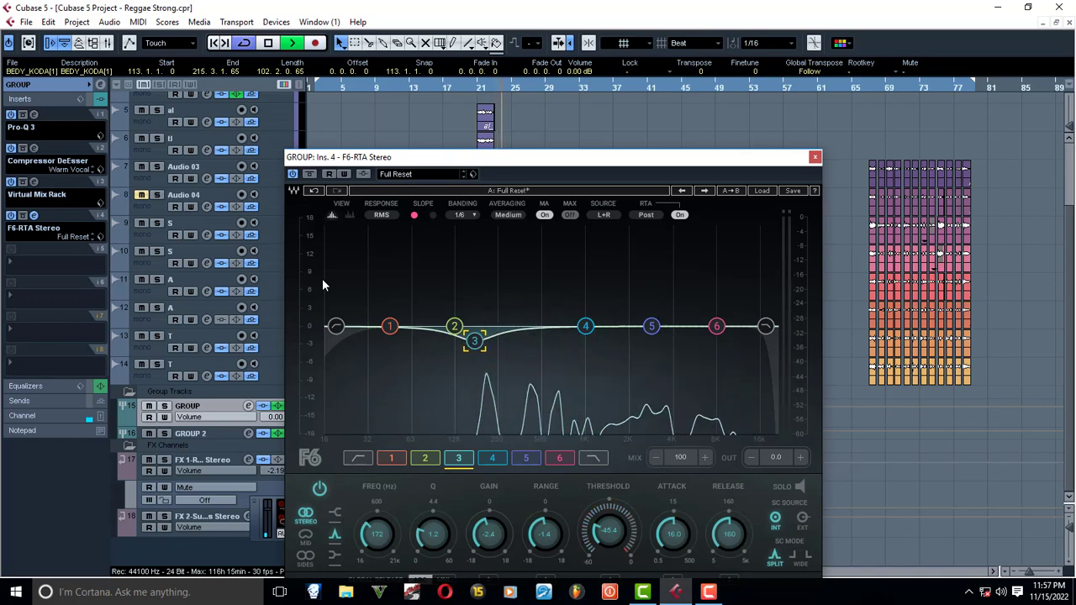
key("space")
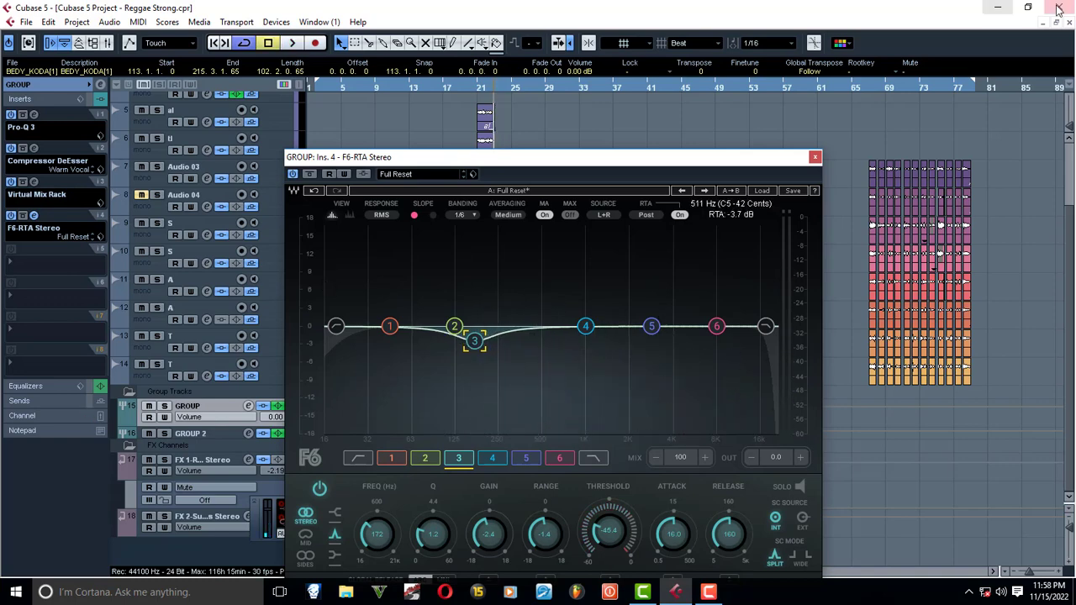
left_click(816, 157)
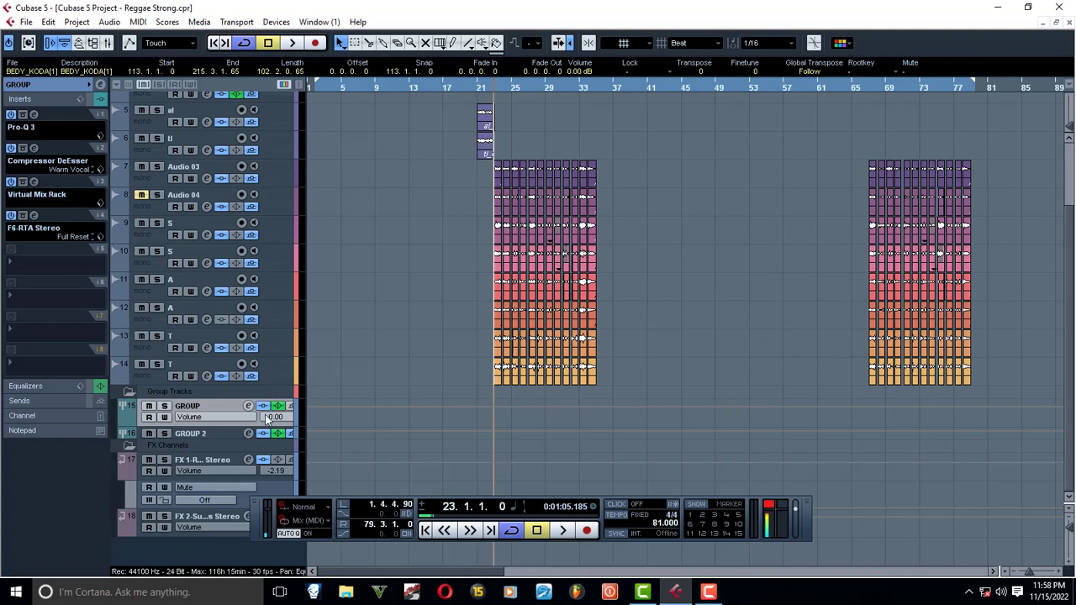
Open the lead_01 event in the Sample Editor, show its VariAudio pitch segments with Pitch & Warp, and close the editor.
scroll(360, 336, "up", 3)
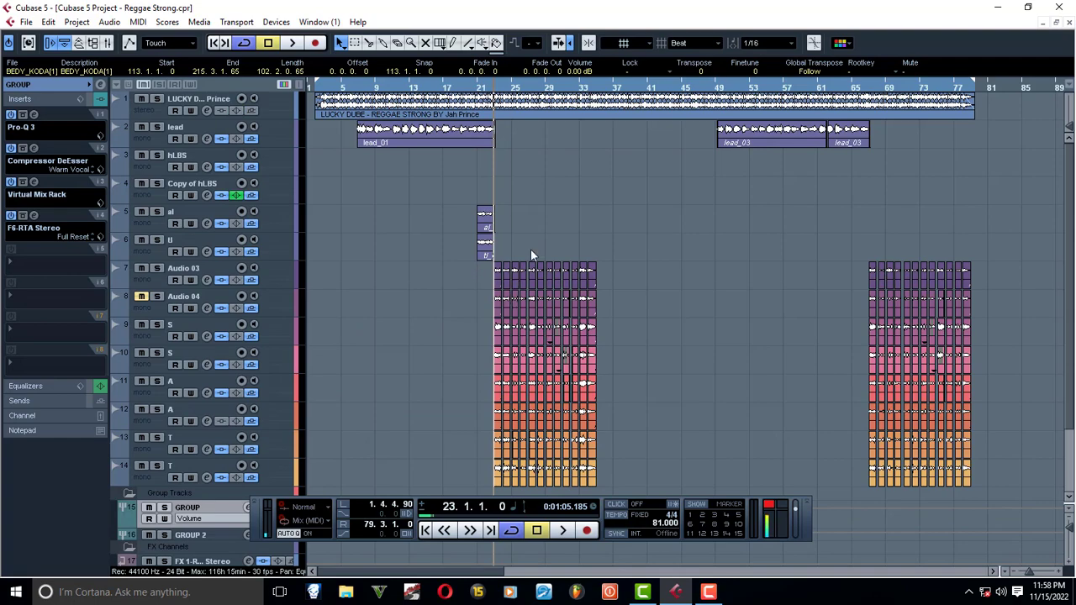
key("h")
key("h")
key("h")
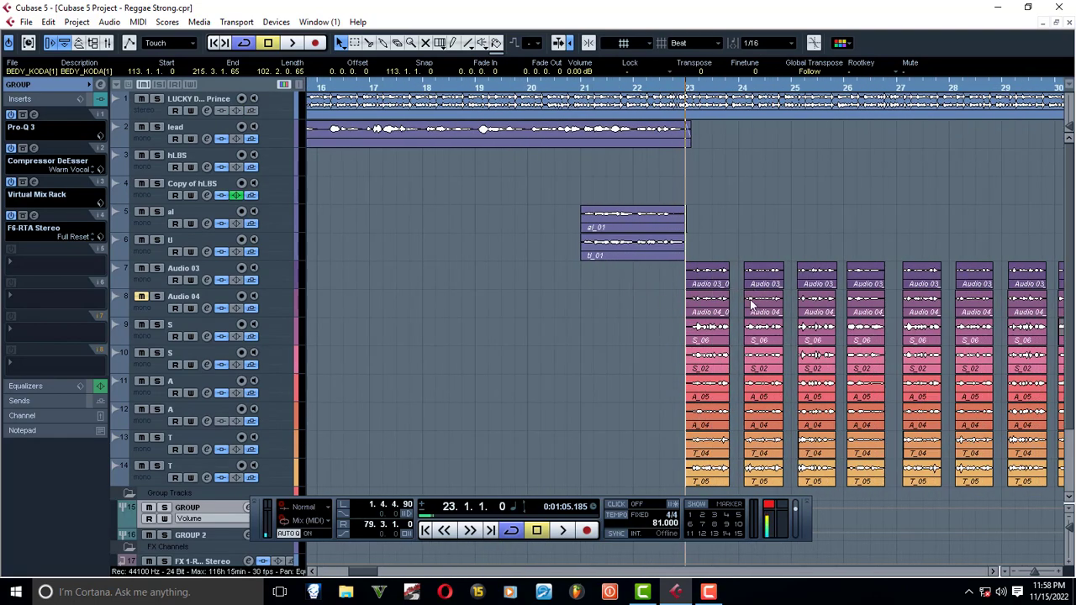
key("g")
key("g")
key("g")
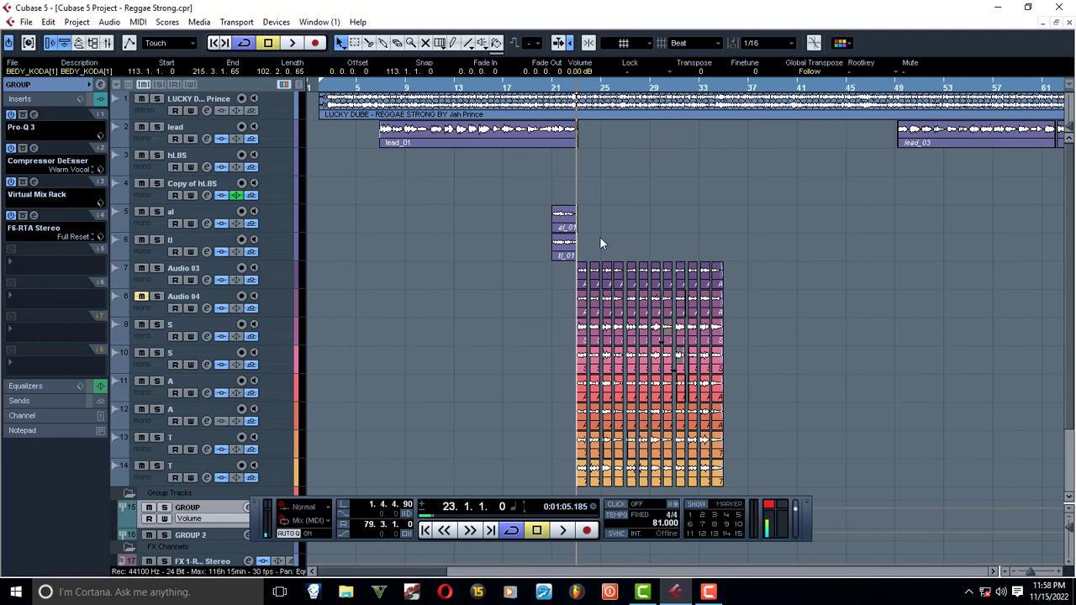
double_click(568, 139)
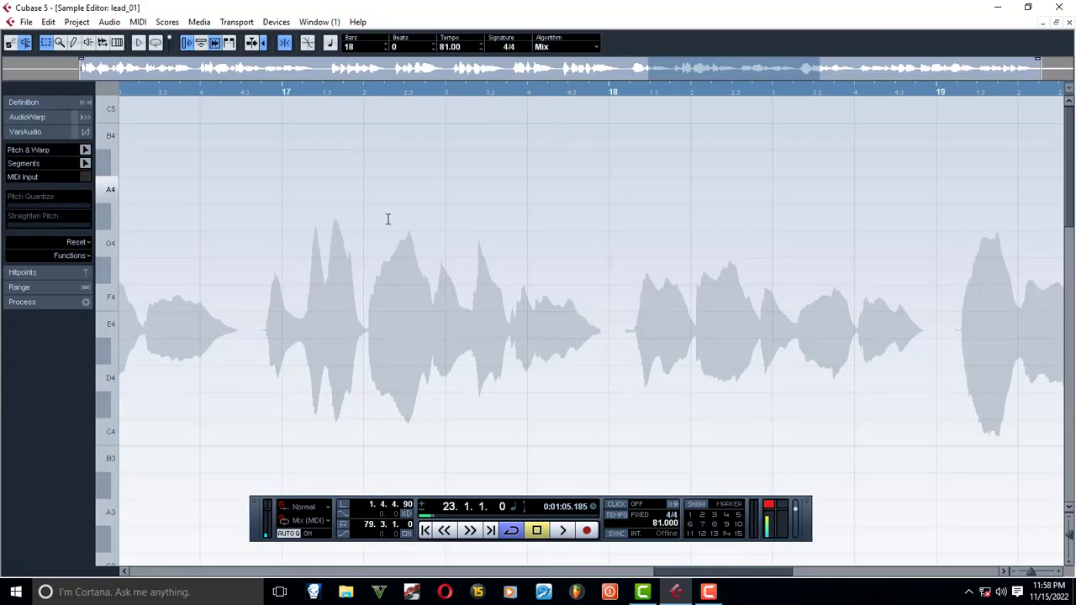
left_click(81, 150)
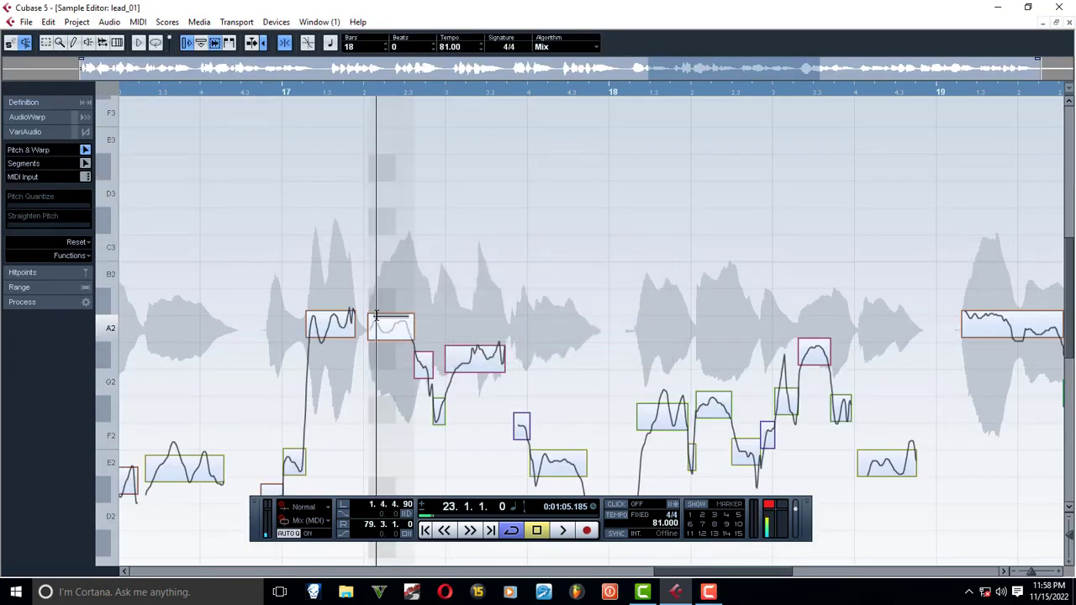
left_click(1070, 24)
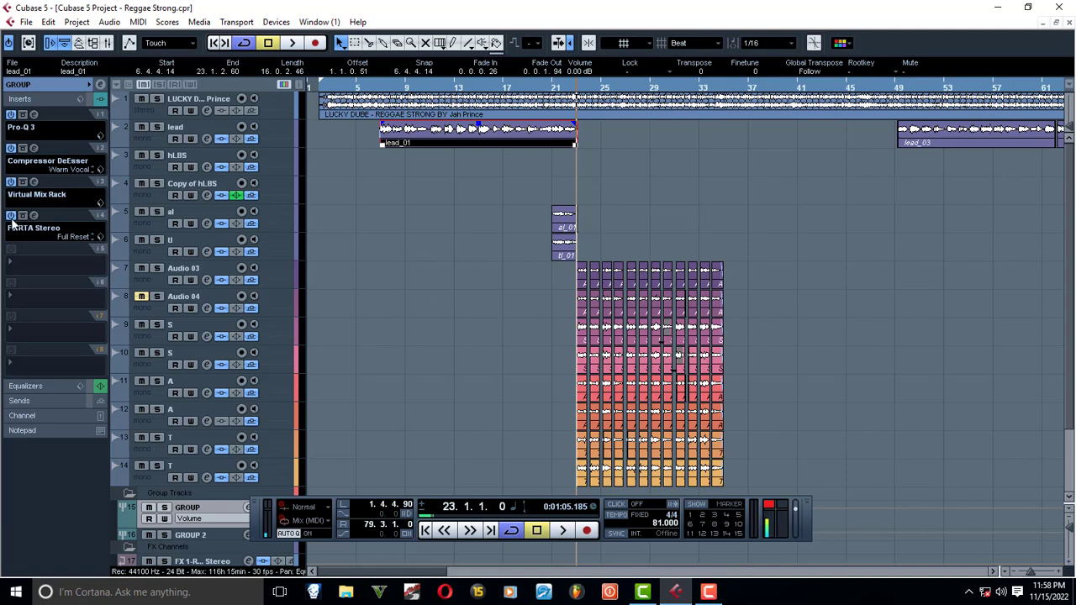
Show the Mixer, open the Stereo Out channel settings, and briefly view the FabFilter Pro-L 2 insert.
left_click(110, 42)
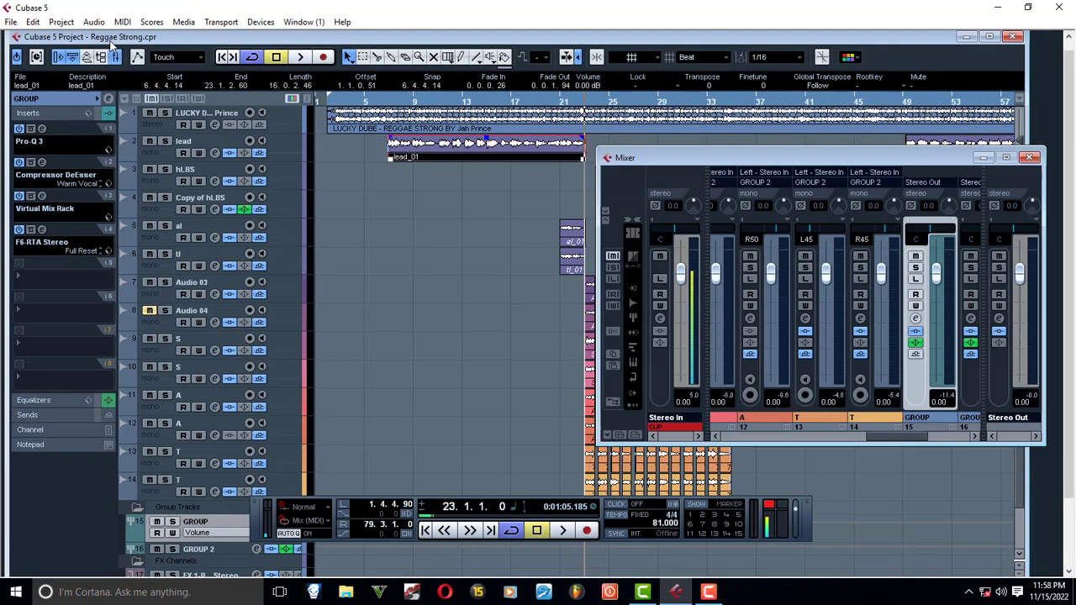
left_click(1005, 375)
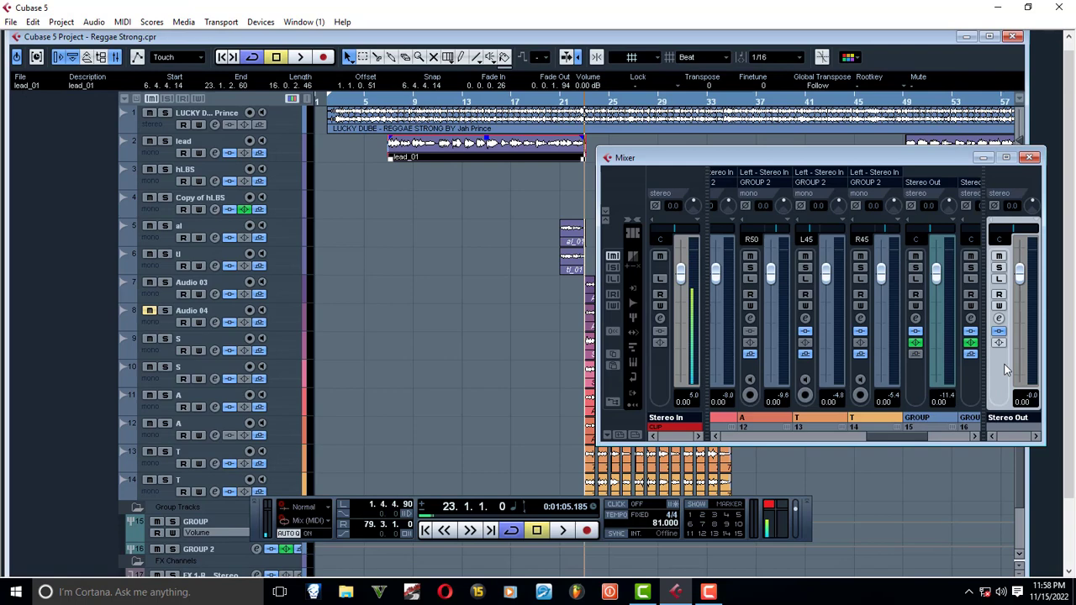
left_click(999, 318)
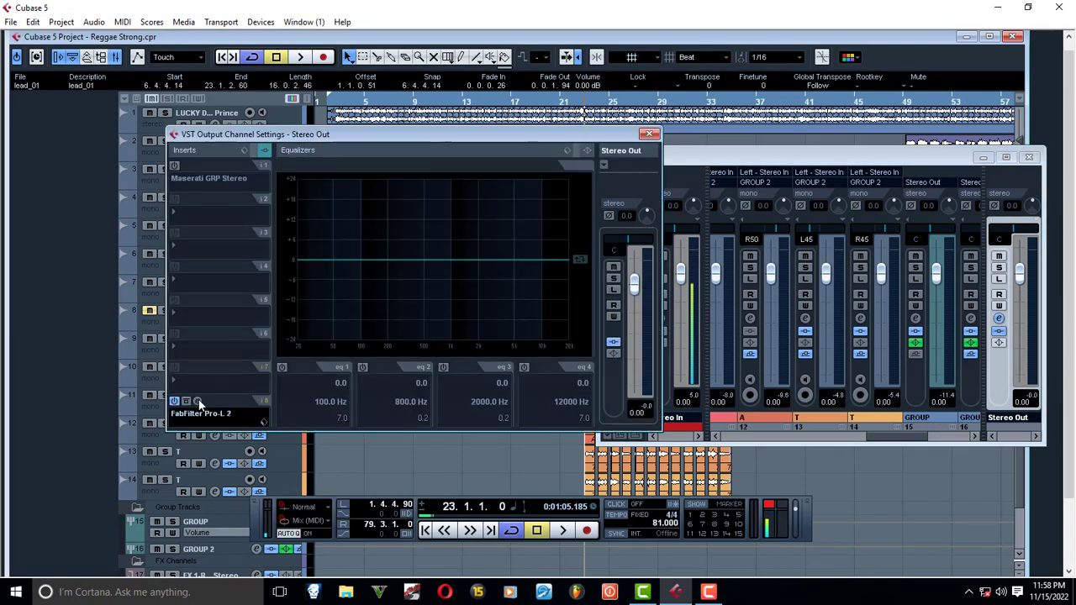
left_click(197, 401)
left_click(196, 401)
Activate Stereo Out's Maserati GRP Stereo insert to view its controls, close its window, and switch the insert off again.
left_click(199, 183)
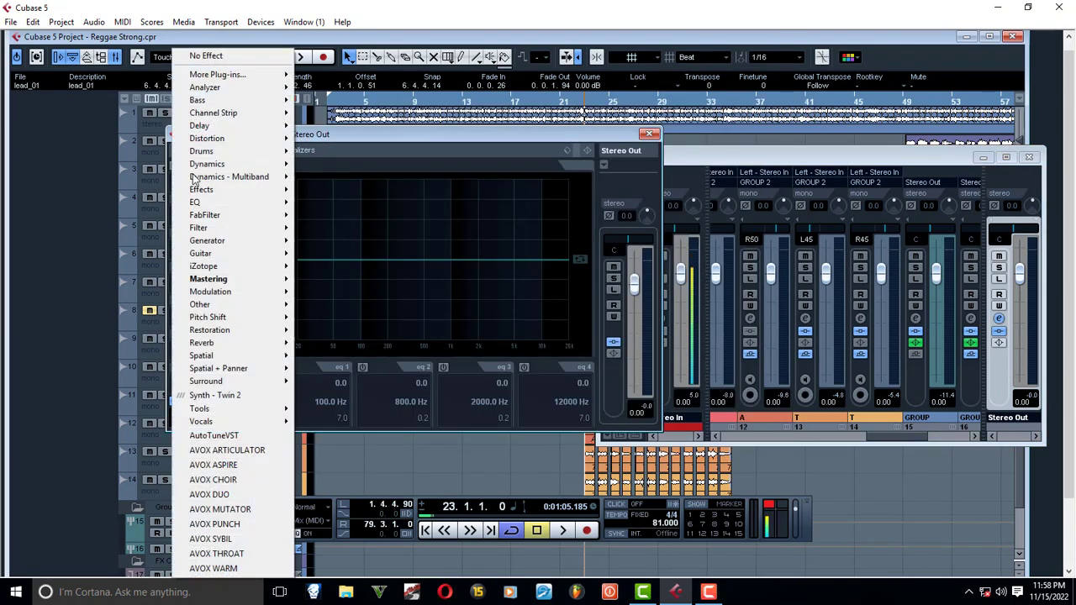
left_click_drag(377, 130, 378, 132)
left_click(177, 173)
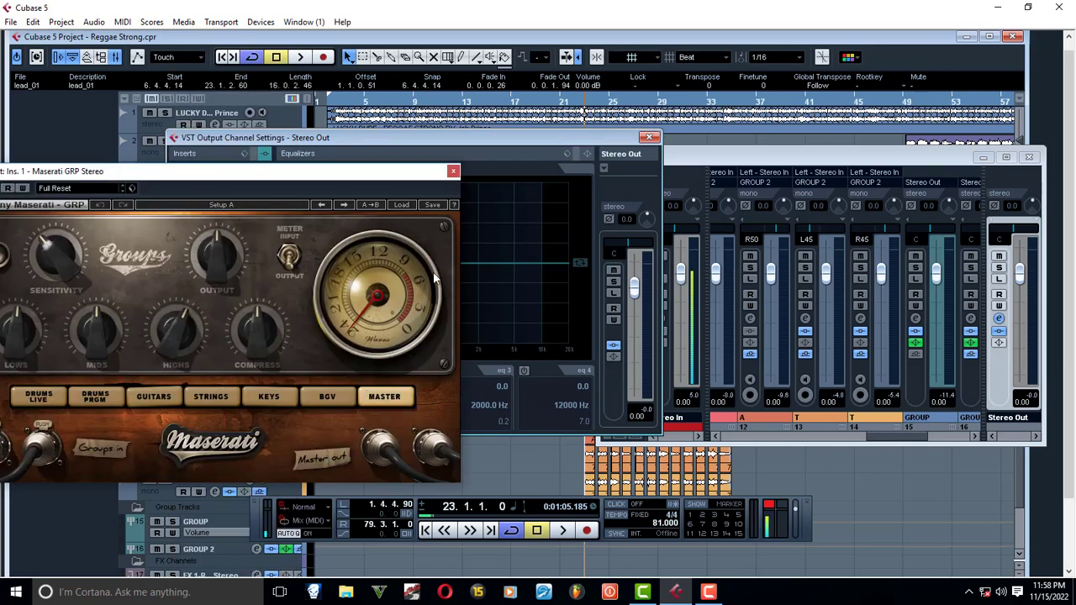
left_click(453, 171)
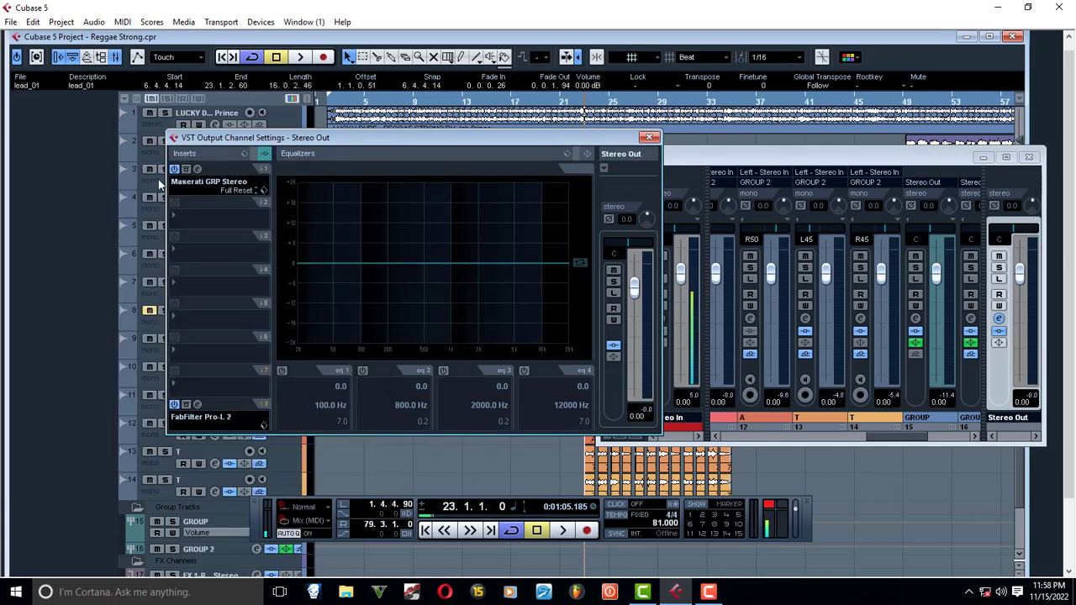
left_click(174, 169)
View Stereo Out's FabFilter Pro-L 2 again, and return to the maximized project window with the channel settings and Mixer closed.
left_click(197, 405)
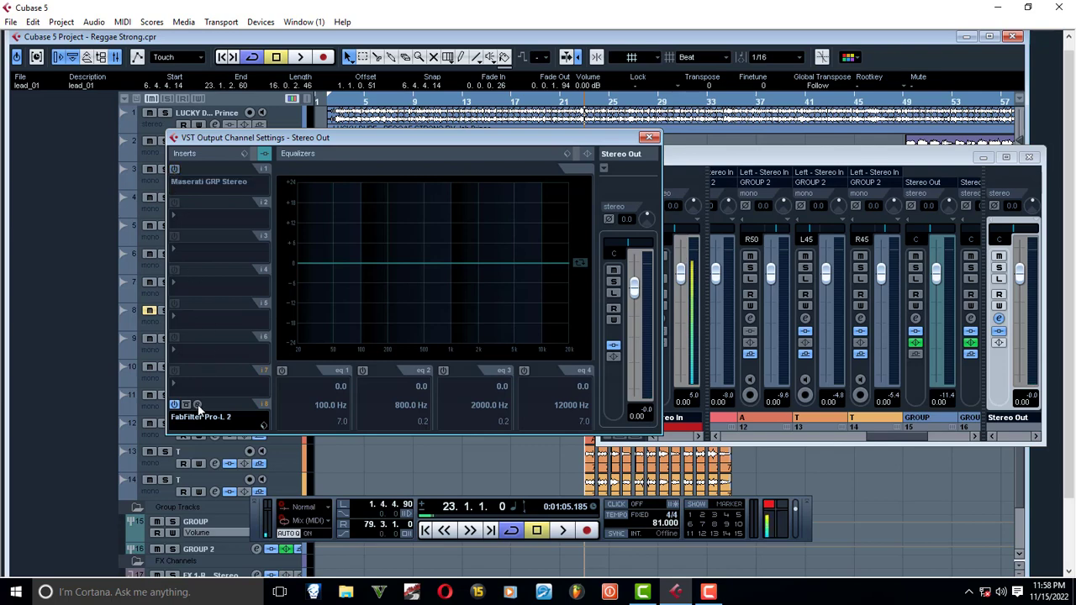
left_click(198, 405)
left_click(649, 137)
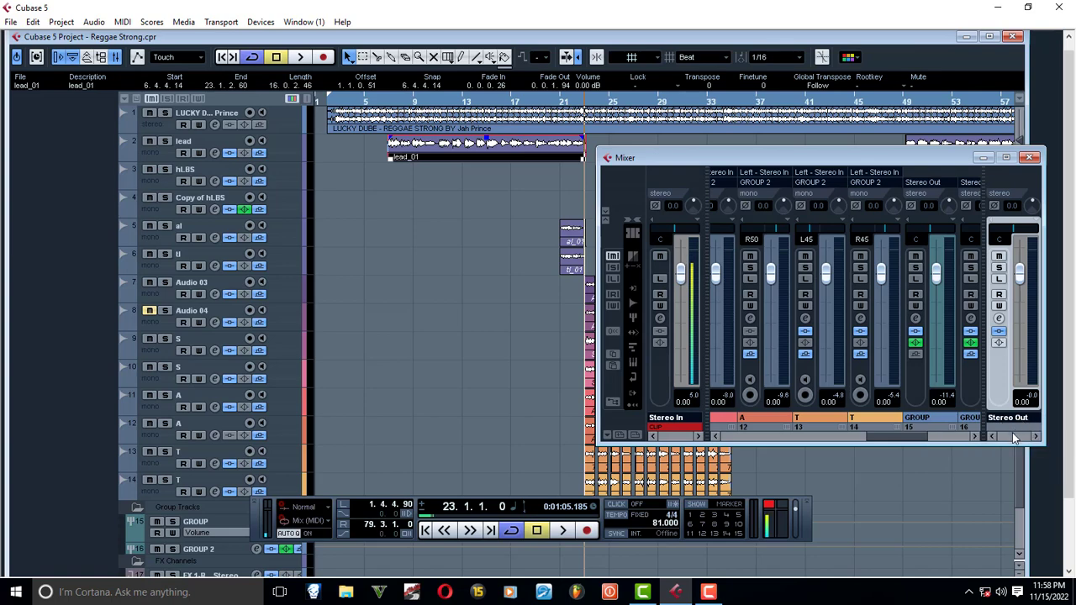
left_click(1029, 158)
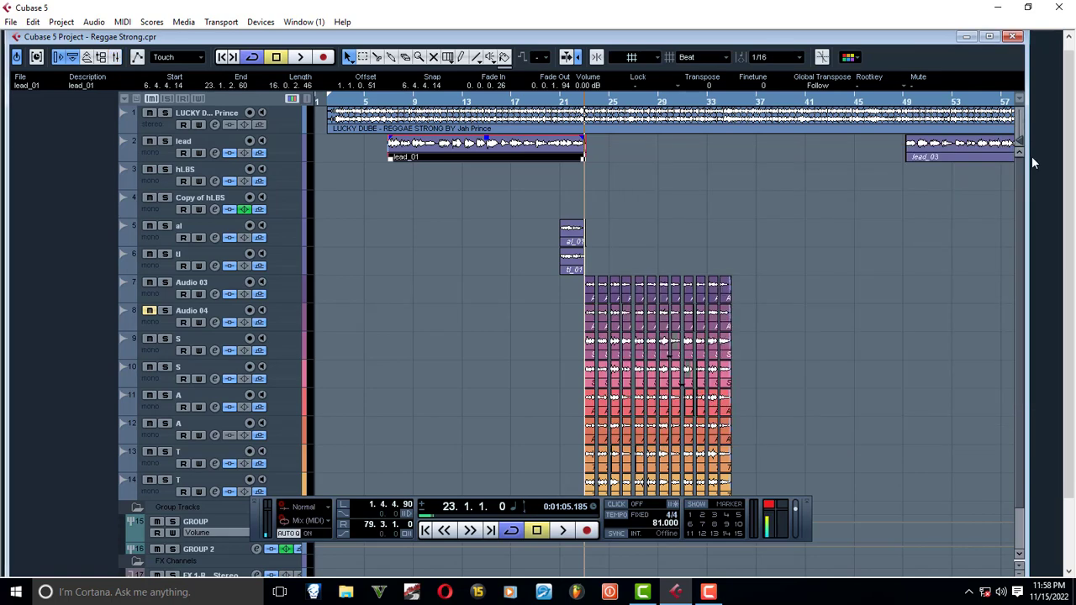
left_click(989, 36)
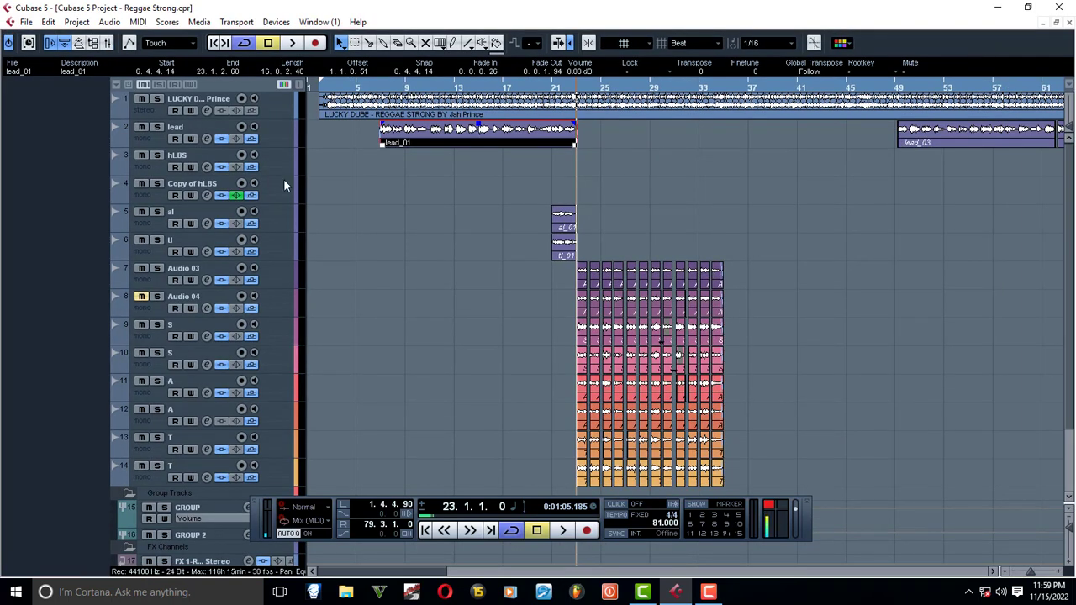